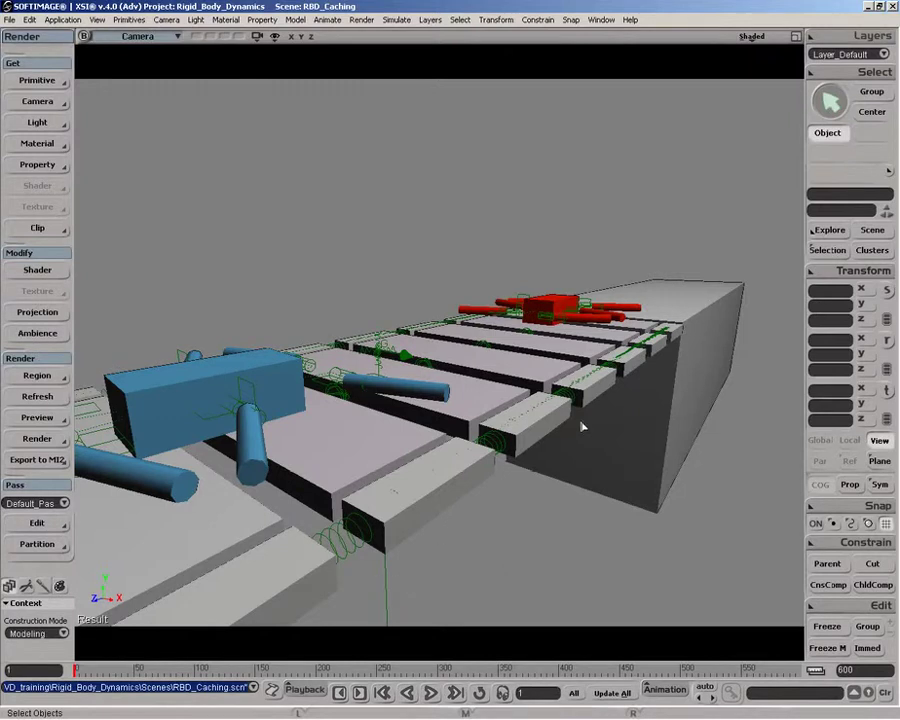
# Step: Open an Explorer for the scene and briefly play the rigid body simulation from the first frame
pyautogui.press('8')
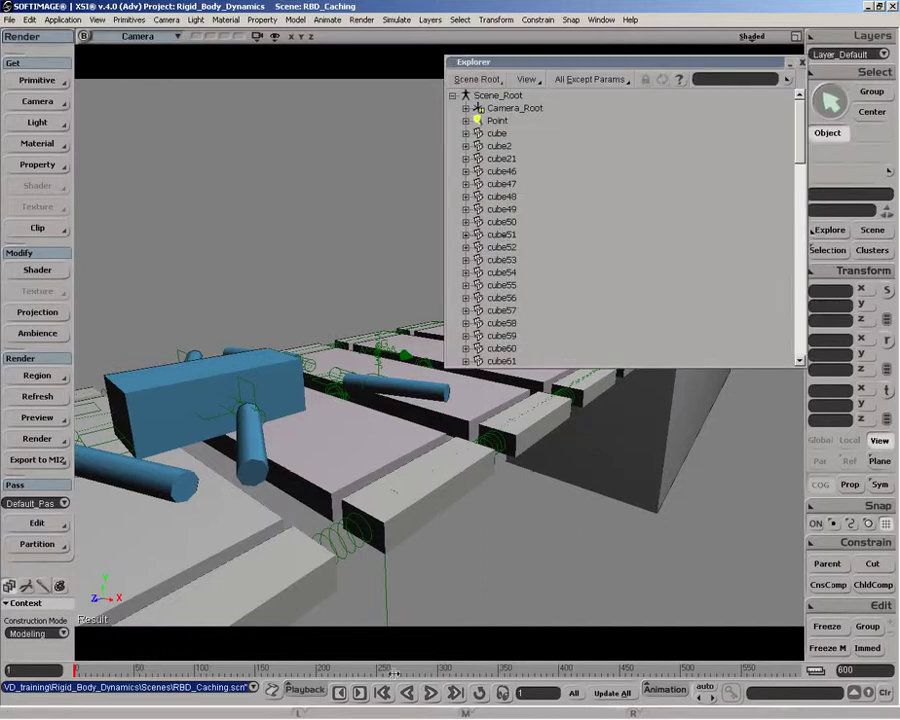
pyautogui.click(431, 692)
pyautogui.moveTo(607, 64); pyautogui.dragTo(589, 62)
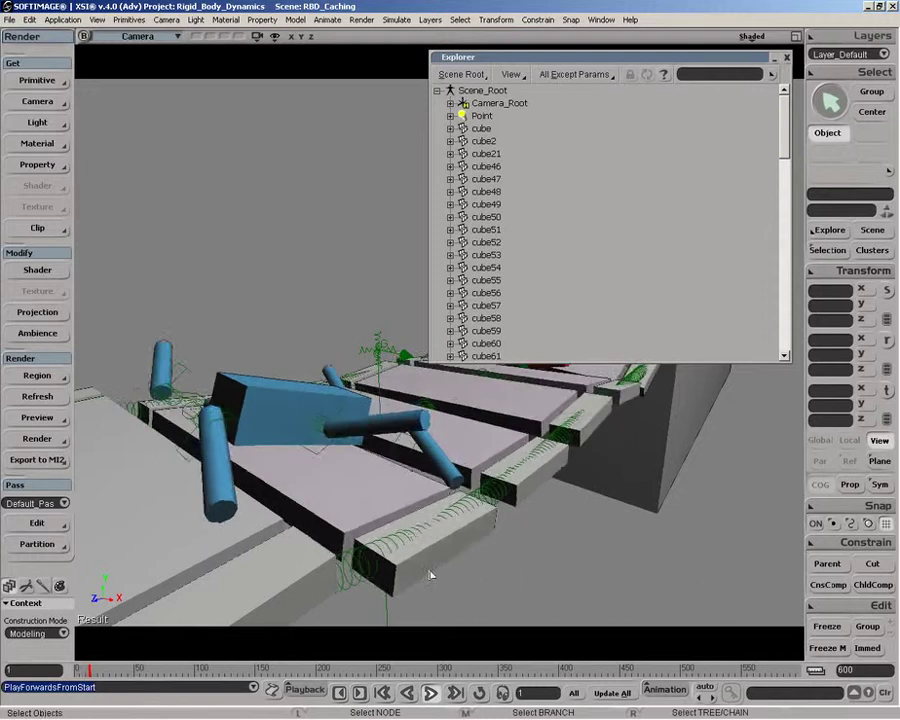
pyautogui.click(431, 692)
# Step: Show the current environment in the Explorer, open its Simulation Time Control properties and close the Explorer
pyautogui.click(460, 74)
pyautogui.click(461, 199)
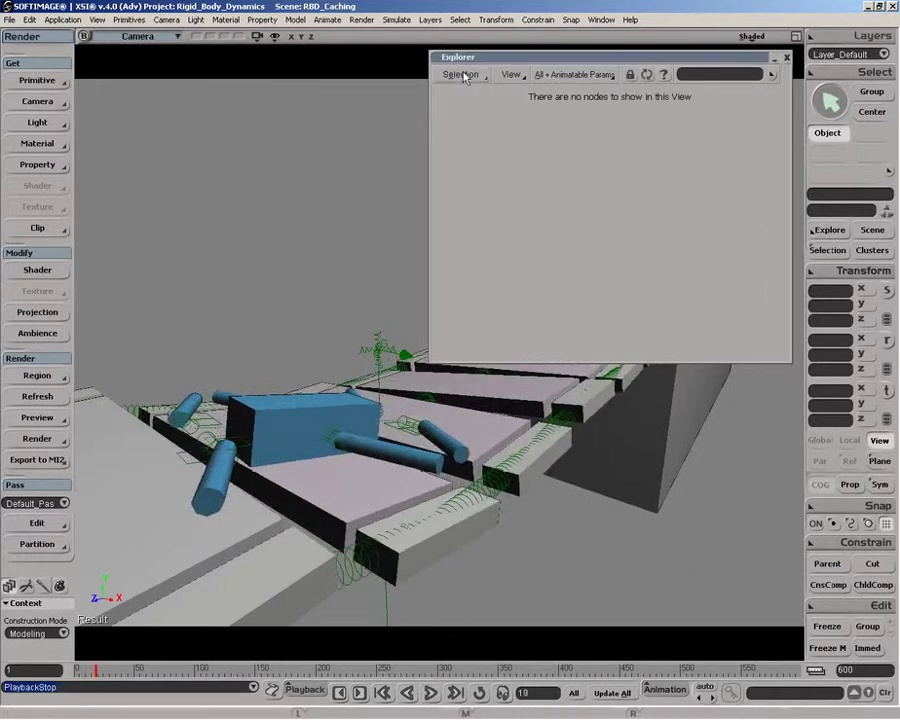
pyautogui.click(460, 74)
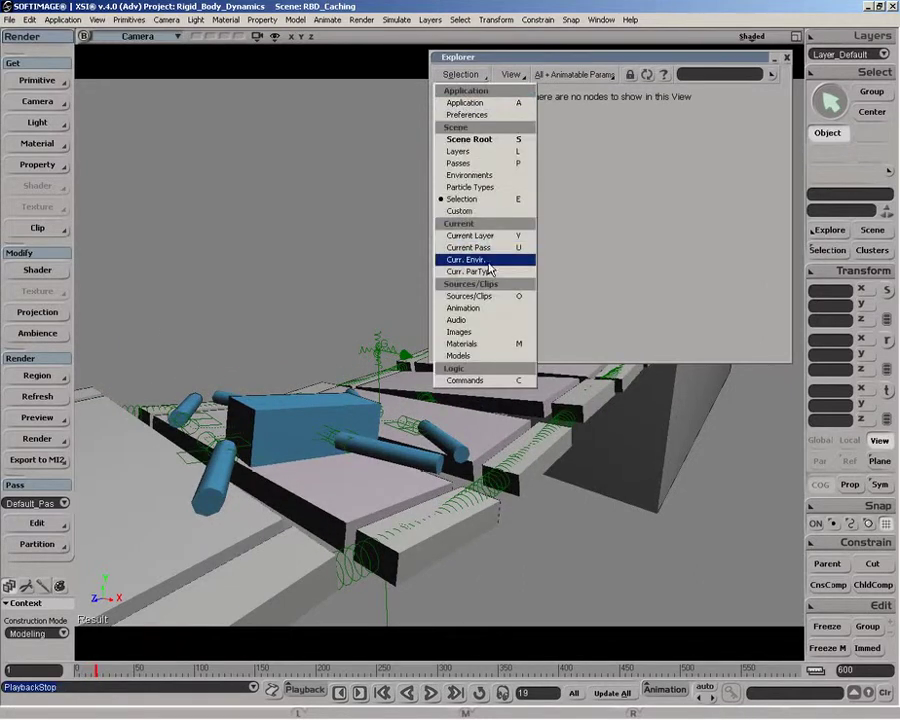
pyautogui.click(468, 259)
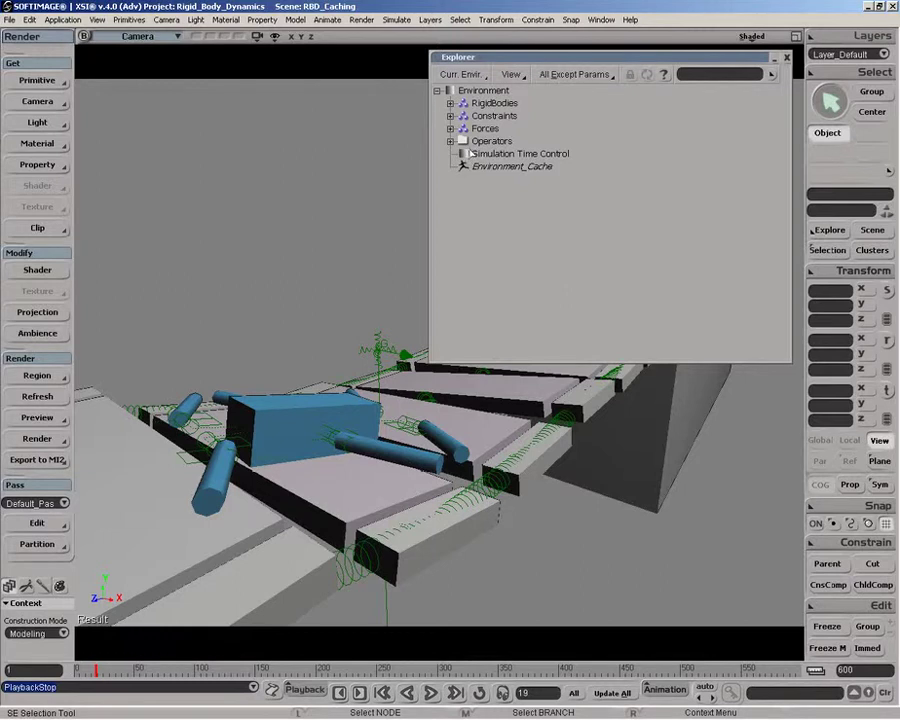
pyautogui.click(463, 155)
pyautogui.click(786, 57)
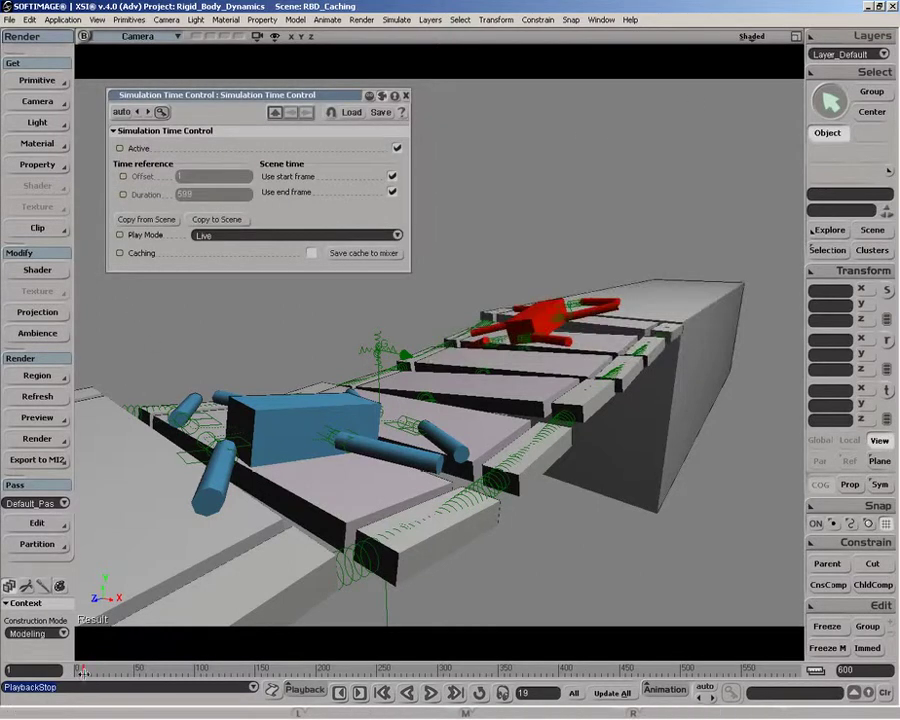
# Step: Return to frame 1 and check Live play mode by moving the timeline to frames 50, 98 and 125
pyautogui.moveTo(93, 669); pyautogui.dragTo(61, 670)
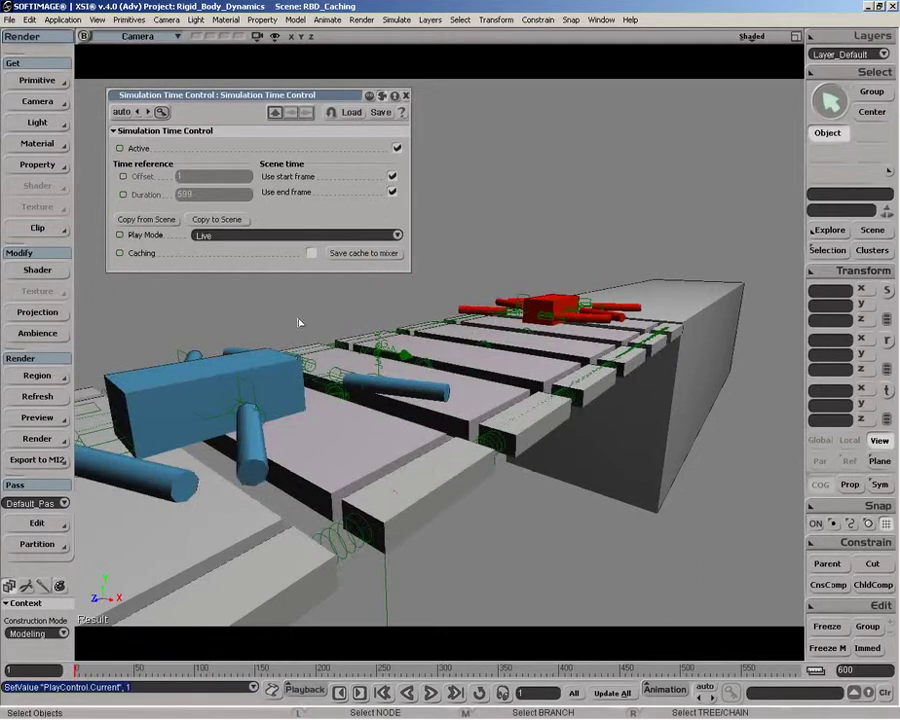
pyautogui.moveTo(245, 95); pyautogui.dragTo(260, 89)
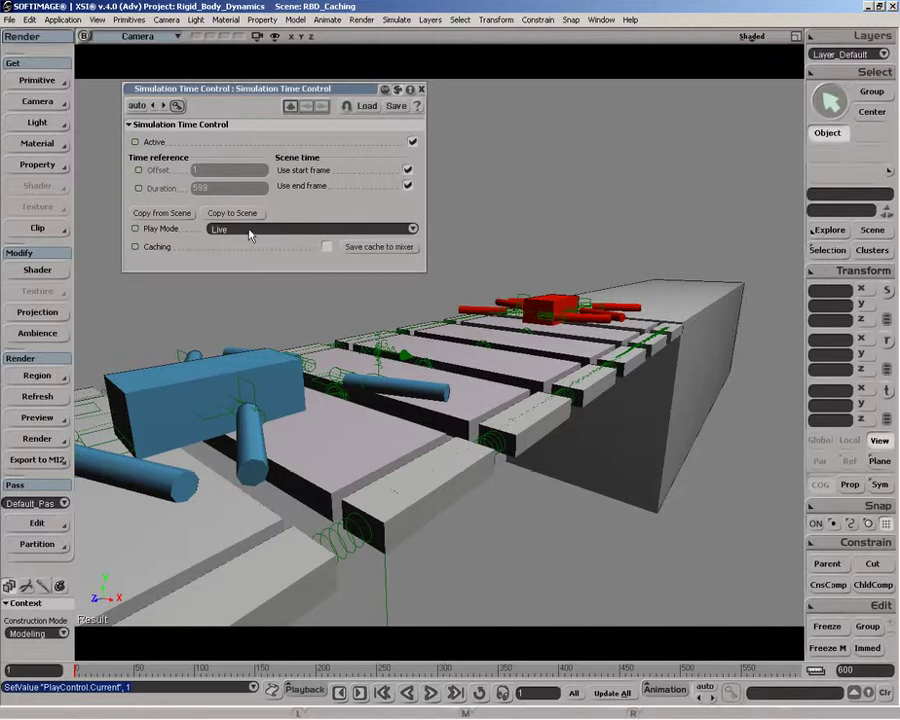
pyautogui.click(133, 669)
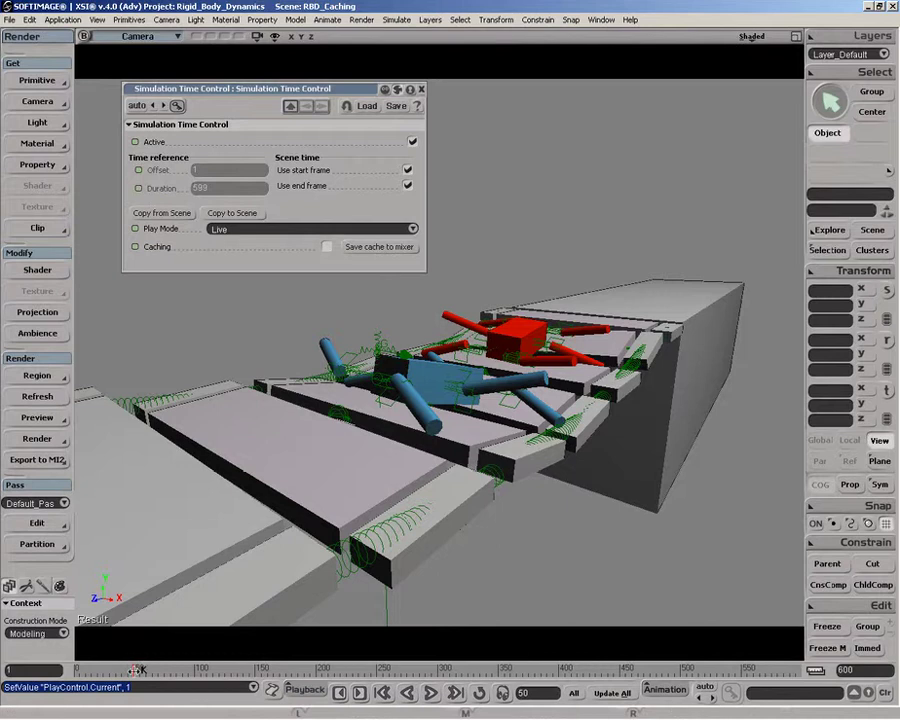
pyautogui.click(200, 667)
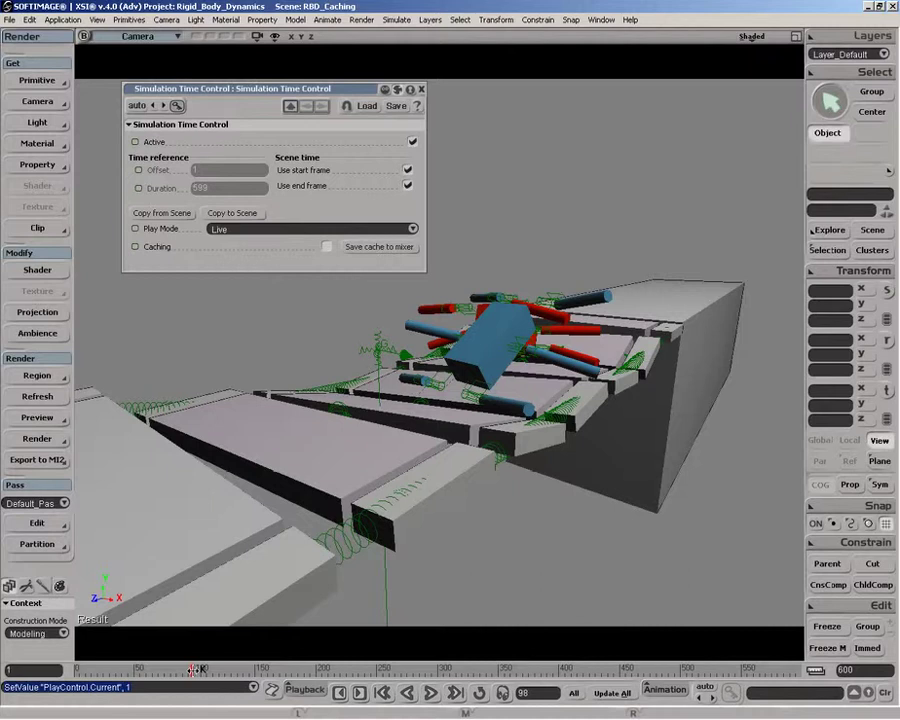
pyautogui.moveTo(193, 670); pyautogui.dragTo(226, 670)
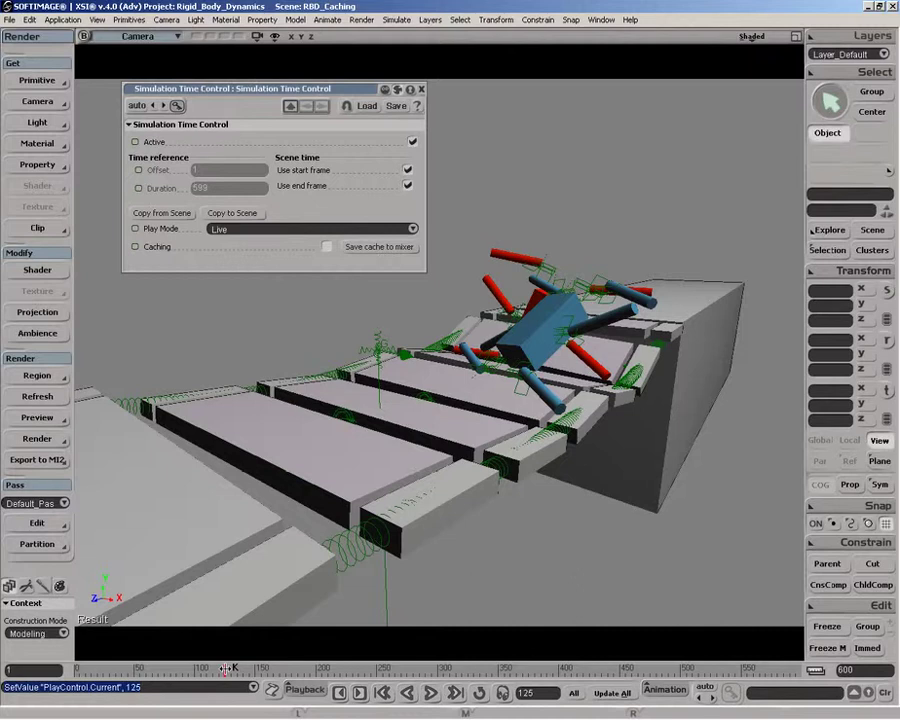
# Step: Set the simulation's play mode to Standard and test it by jumping to frames 151 and 178
pyautogui.click(265, 233)
pyautogui.click(262, 215)
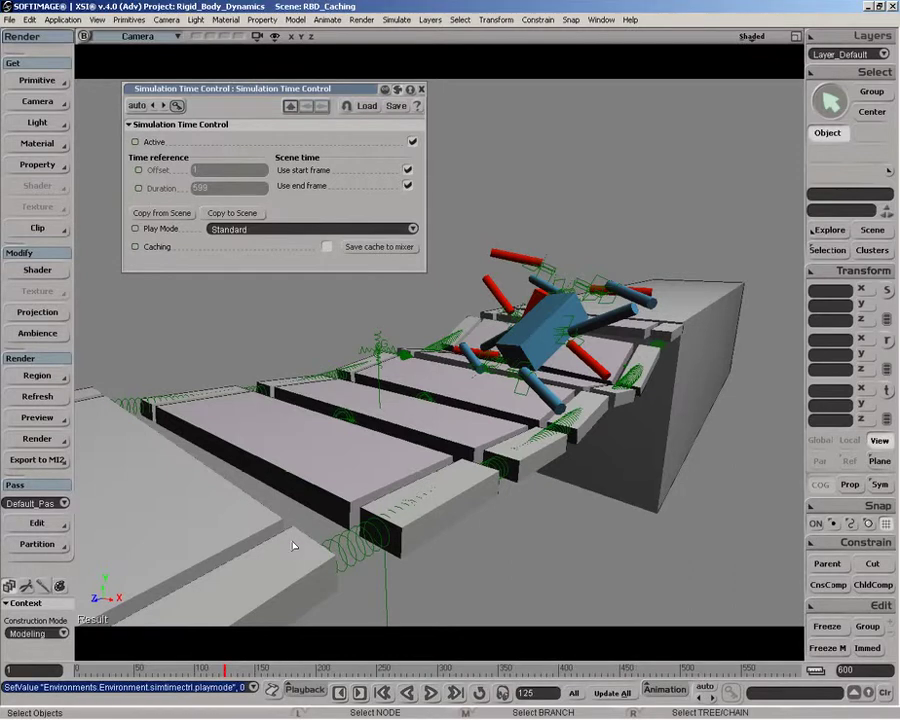
pyautogui.click(257, 669)
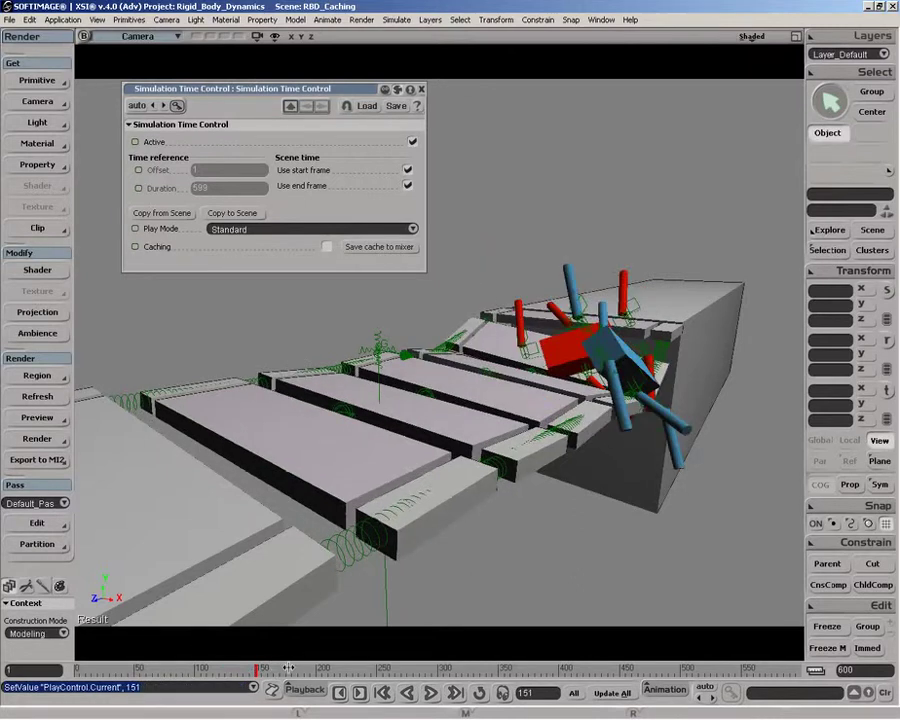
pyautogui.click(287, 669)
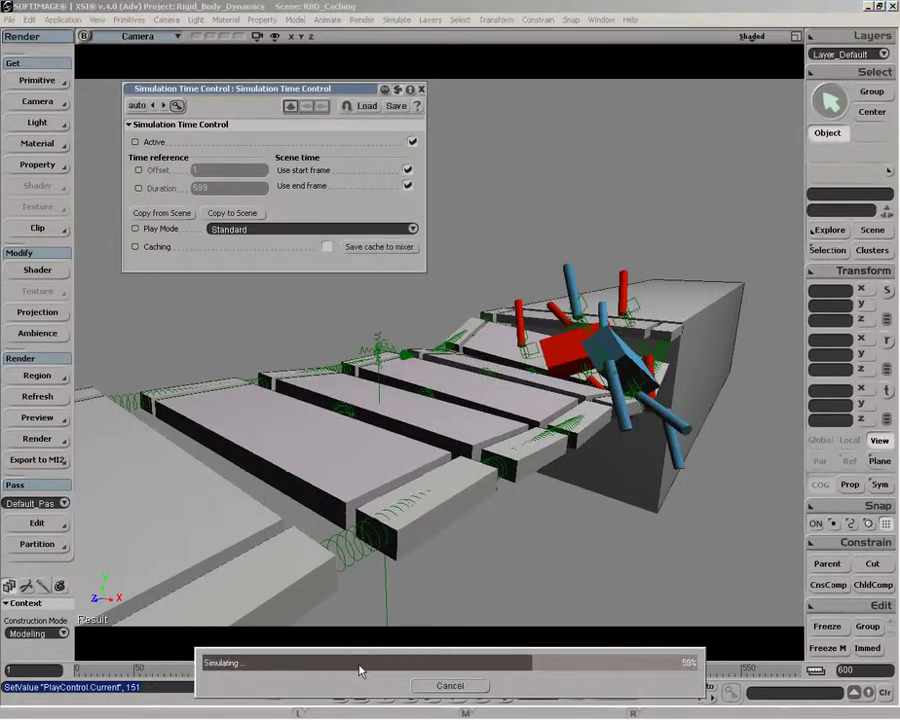
# Step: Set the simulation's play mode back to Live and test it by jumping to frame 206
pyautogui.click(299, 230)
pyautogui.click(282, 238)
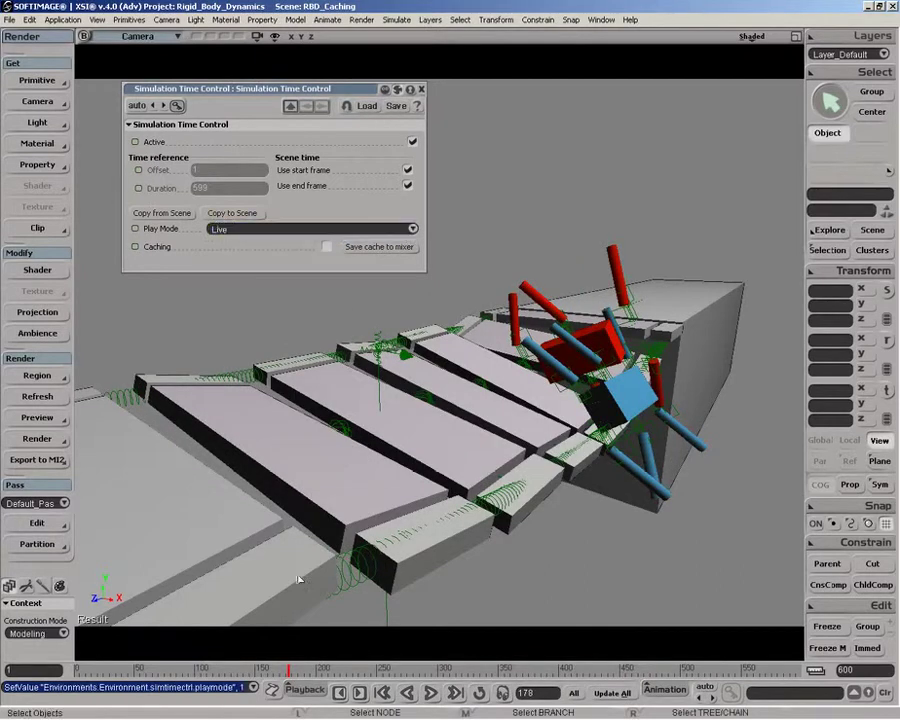
pyautogui.click(322, 667)
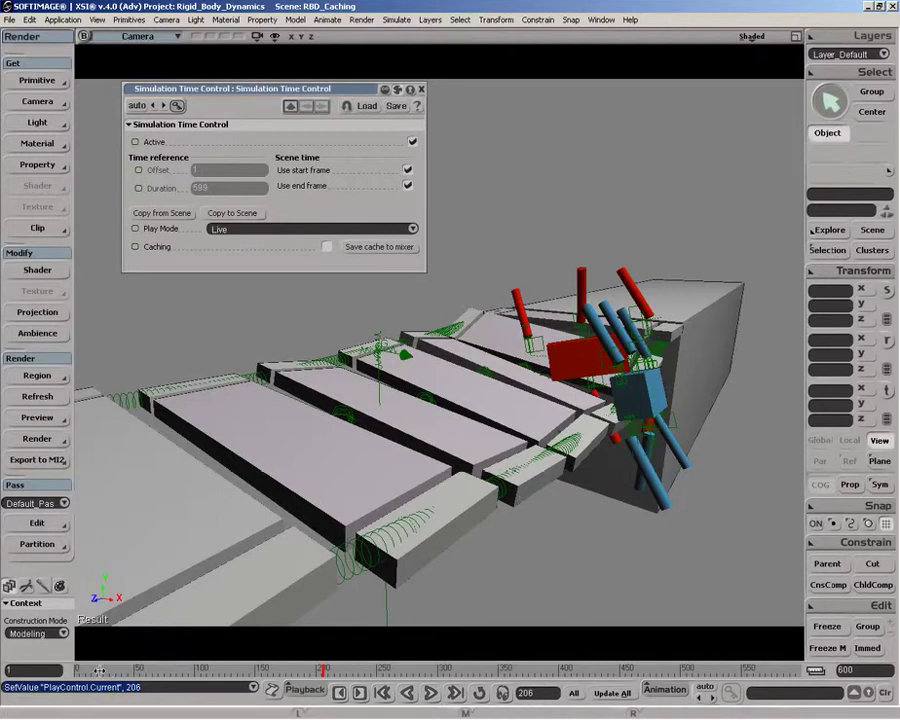
# Step: Enable Caching at frame 1, run the simulation through to frame 600 and scrub the cached result back to frame 189
pyautogui.moveTo(95, 668); pyautogui.dragTo(54, 664)
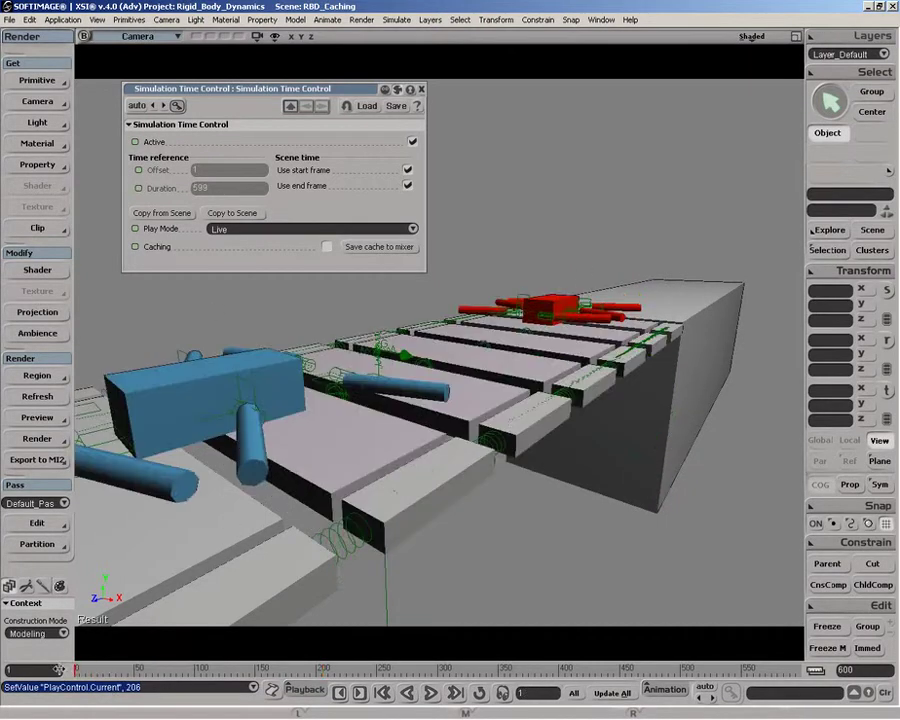
pyautogui.click(326, 247)
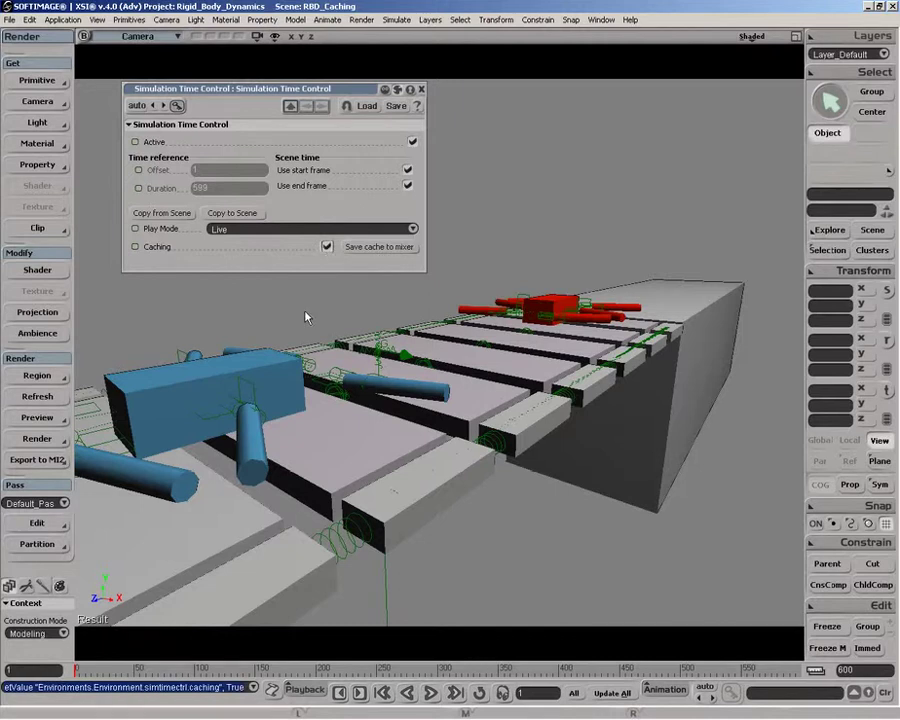
pyautogui.click(453, 693)
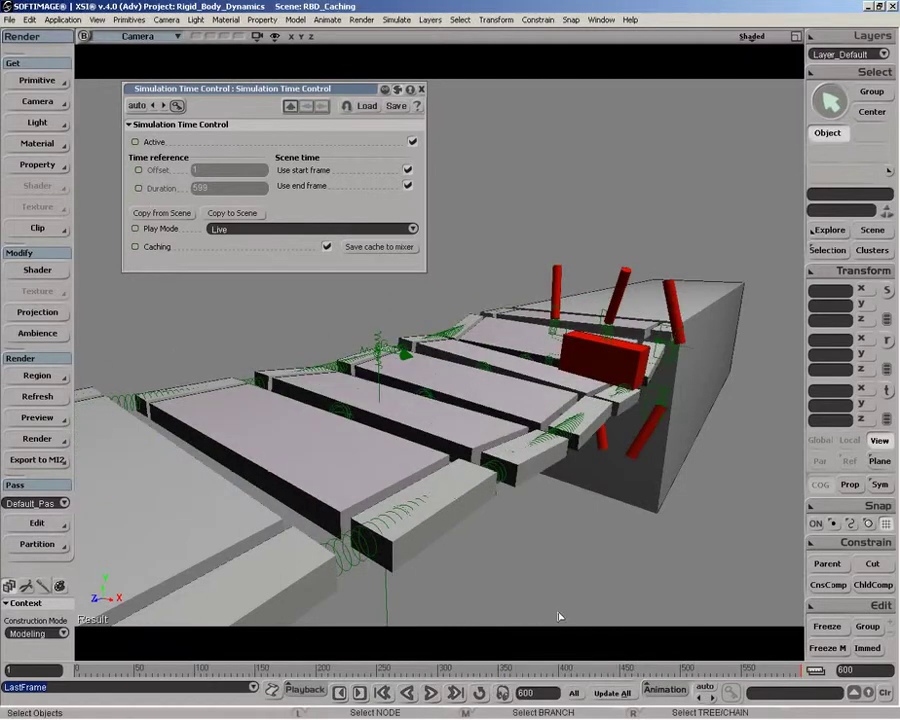
pyautogui.moveTo(697, 668); pyautogui.dragTo(302, 668)
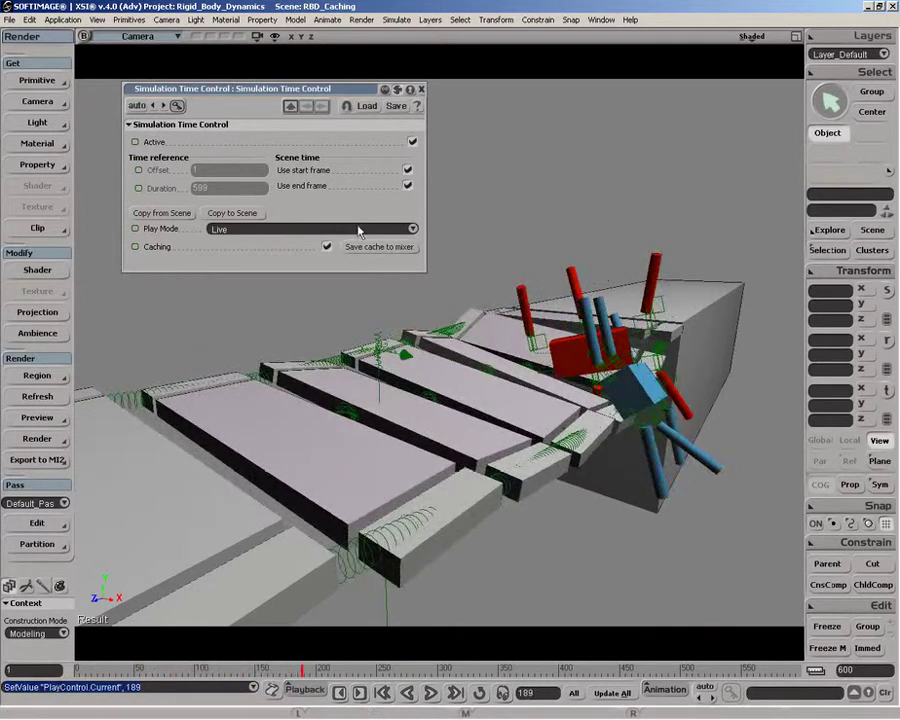
# Step: Save the simulation cache to the mixer as pin_and_wedge with its clip added, and deactivate the simulation
pyautogui.click(375, 248)
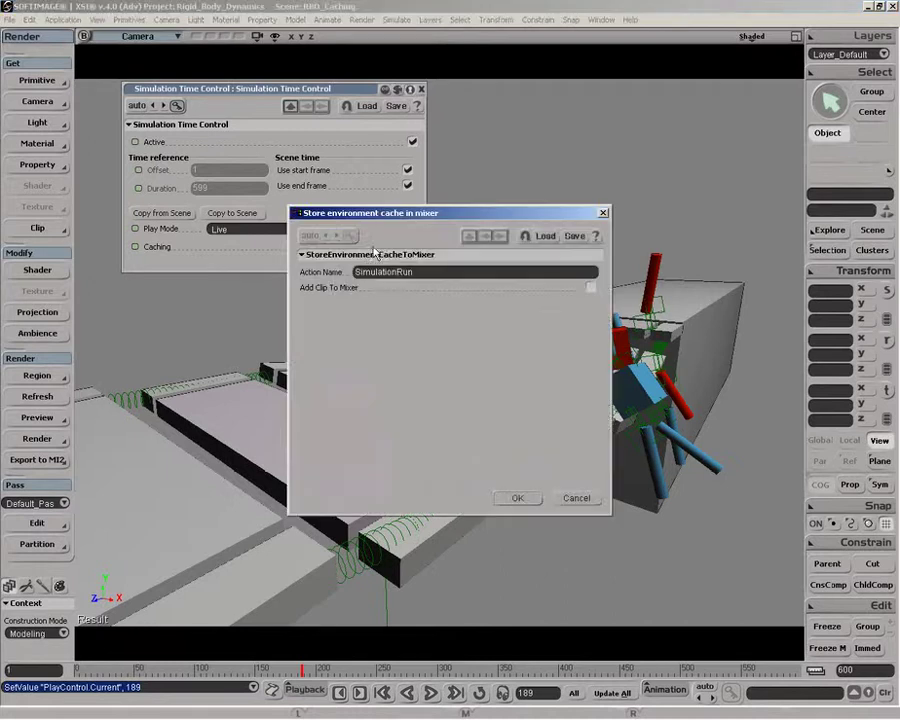
pyautogui.write('pin')
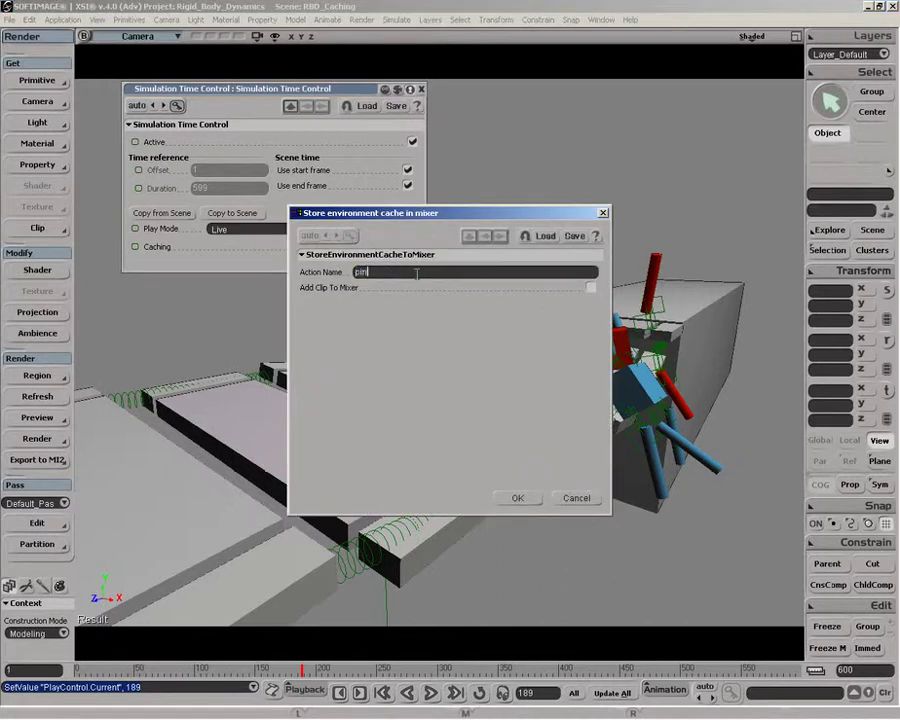
pyautogui.write('_and_wdge')
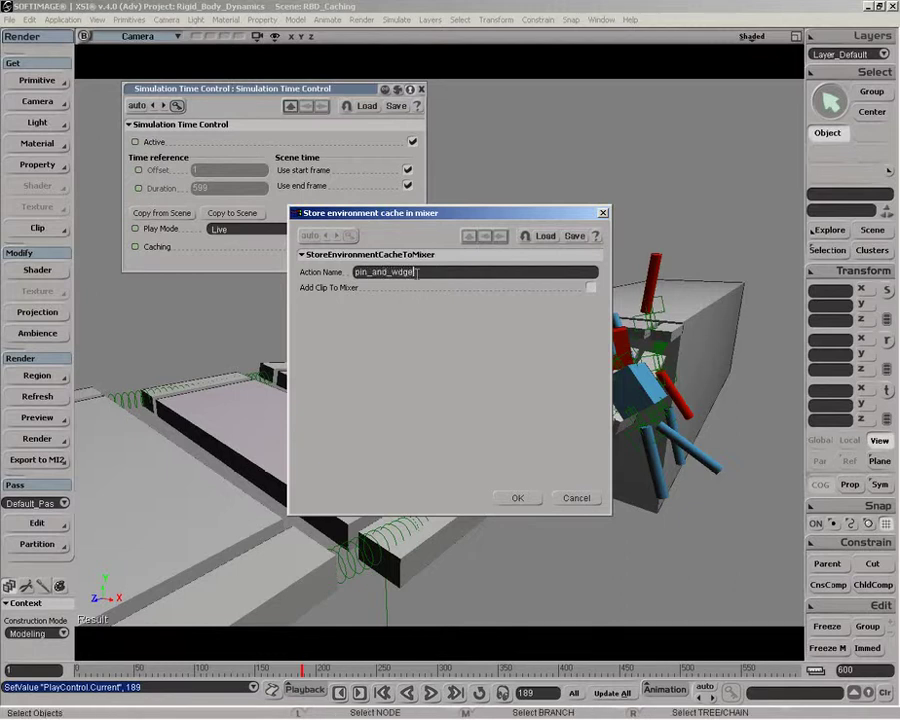
pyautogui.press('Left')
pyautogui.press('Left')
pyautogui.press('Left')
pyautogui.write('e')
pyautogui.click(591, 288)
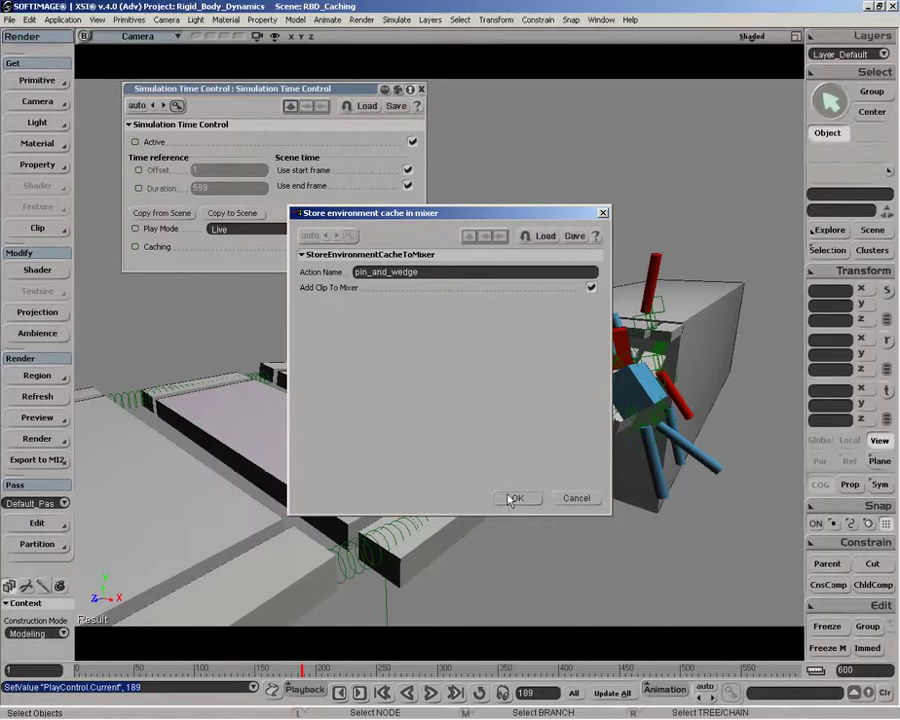
pyautogui.click(411, 141)
pyautogui.press('Return')
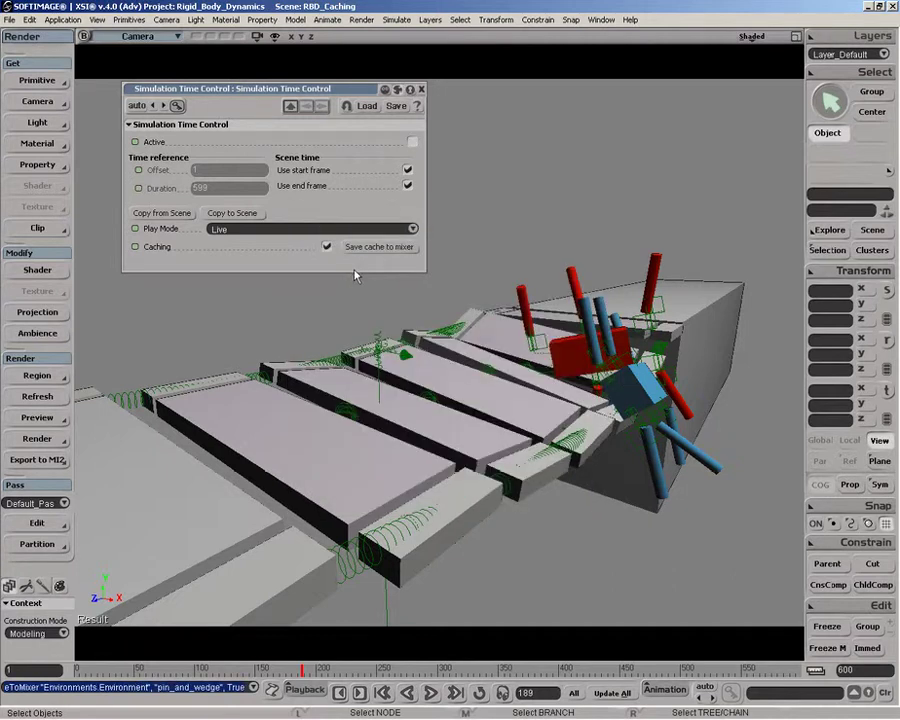
# Step: Scrub to frame 42, open the Animation Mixer with the nearest bridge plank selected and scrub the cached clip to frame 53
pyautogui.moveTo(302, 669); pyautogui.dragTo(139, 669)
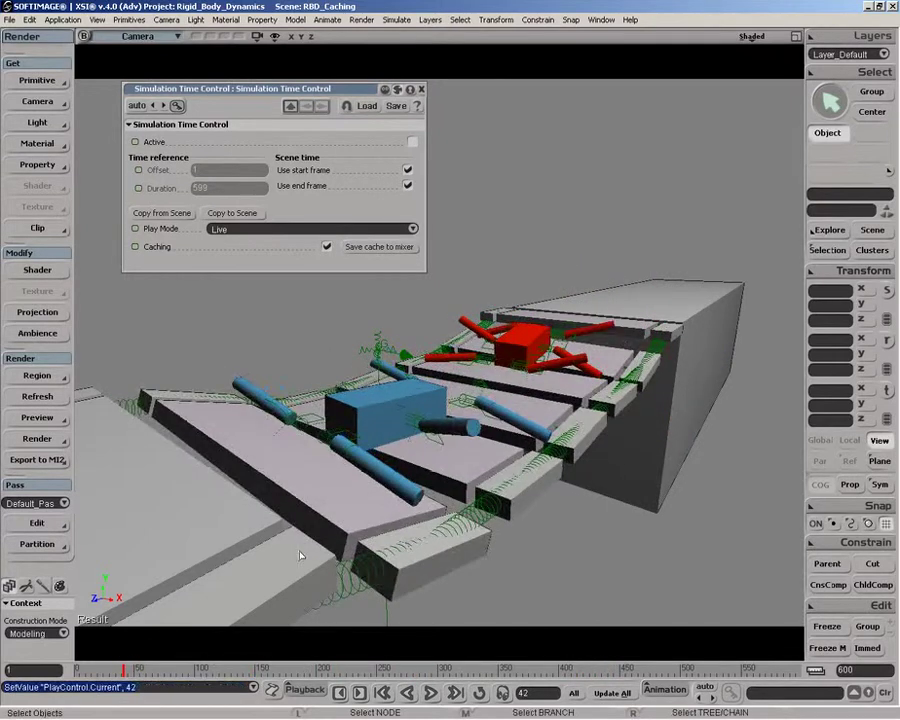
pyautogui.click(354, 578)
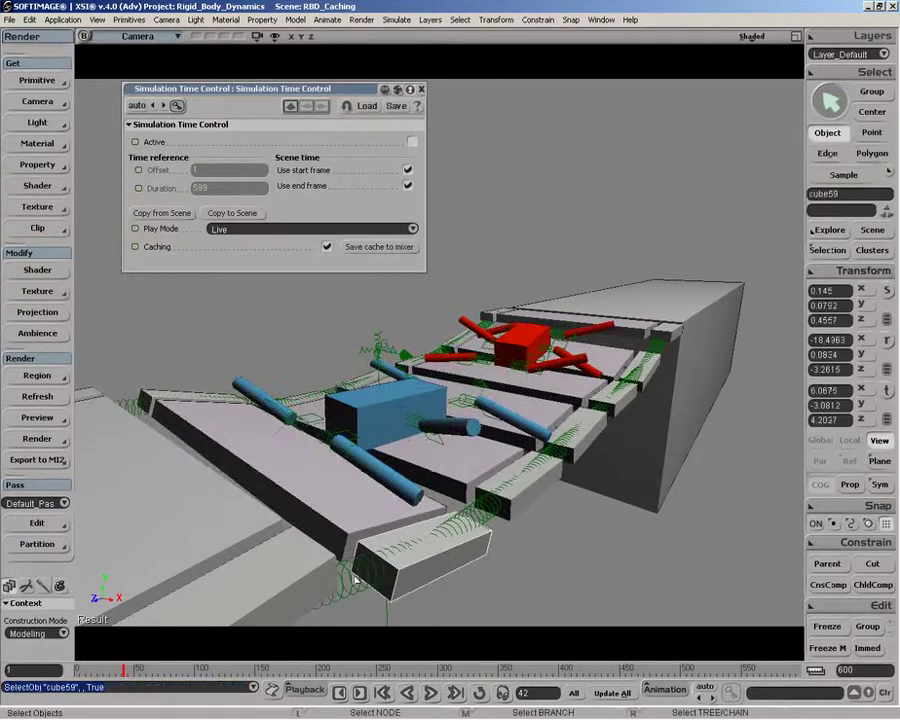
pyautogui.hotkey('alt', '0')
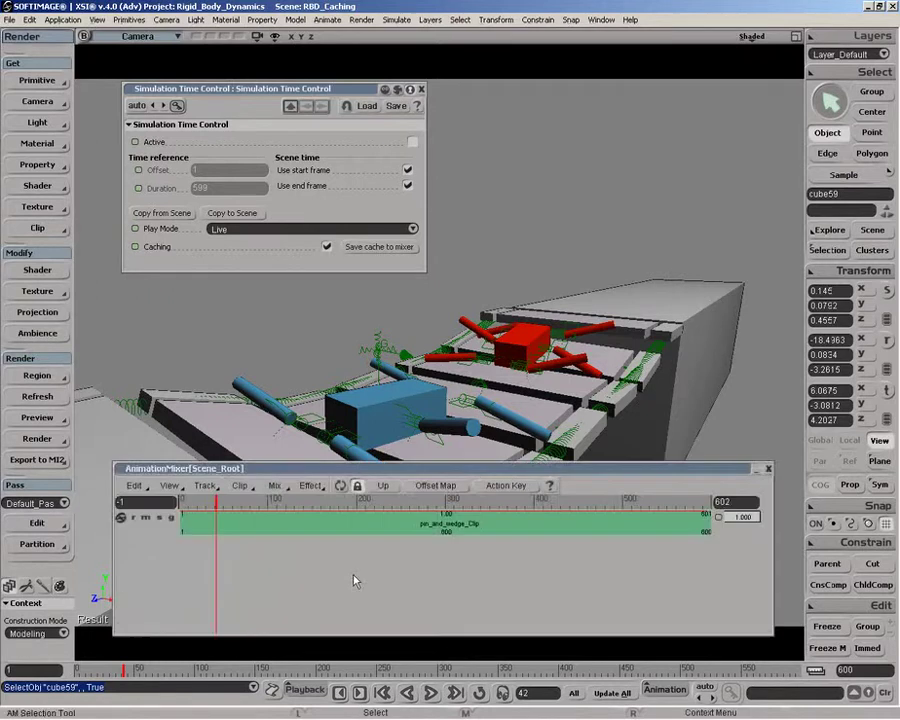
pyautogui.moveTo(360, 468); pyautogui.dragTo(329, 469)
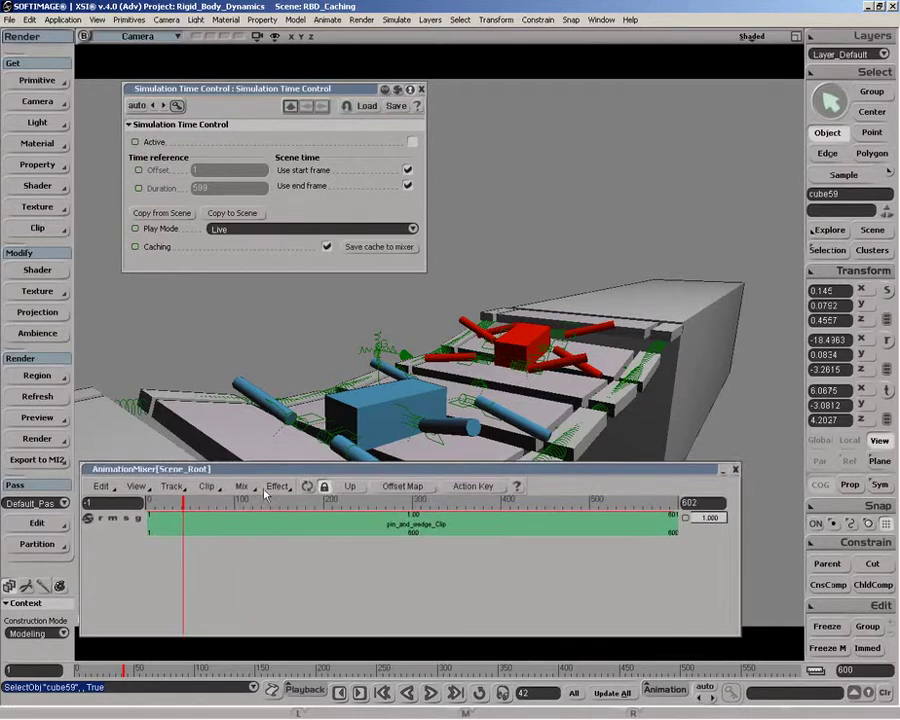
pyautogui.moveTo(183, 503)
pyautogui.mouseDown()
pyautogui.moveTo(595, 504)
pyautogui.moveTo(175, 511)
pyautogui.moveTo(203, 505)
pyautogui.moveTo(193, 505)
pyautogui.mouseUp()
# Step: Open the source properties of the pin_and_wedge clip, examine its list of cached items and close them
pyautogui.rightClick(311, 526)
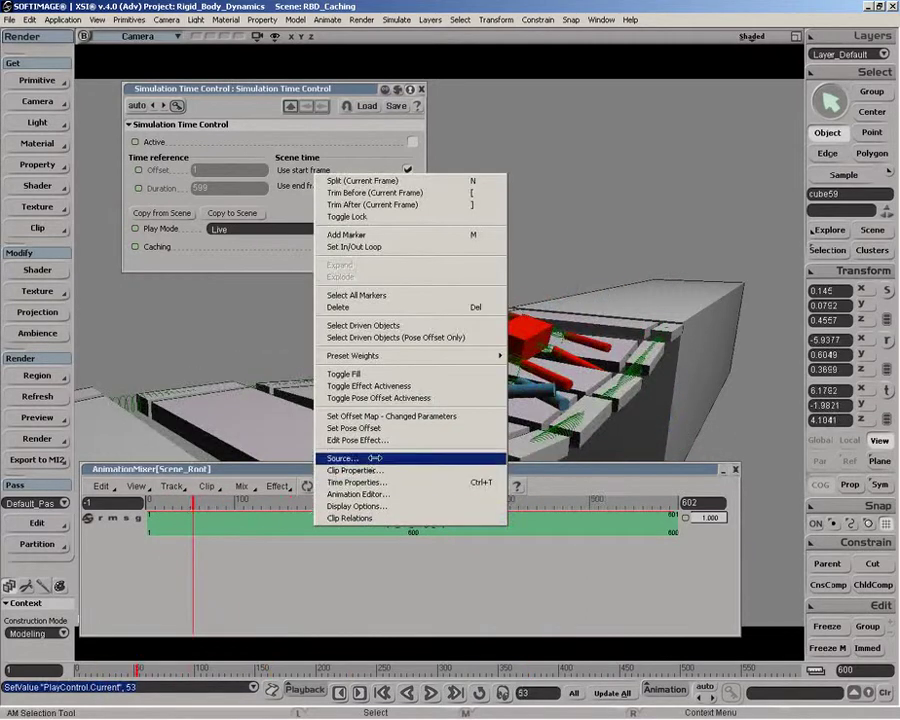
pyautogui.click(342, 458)
pyautogui.moveTo(240, 100); pyautogui.dragTo(593, 133)
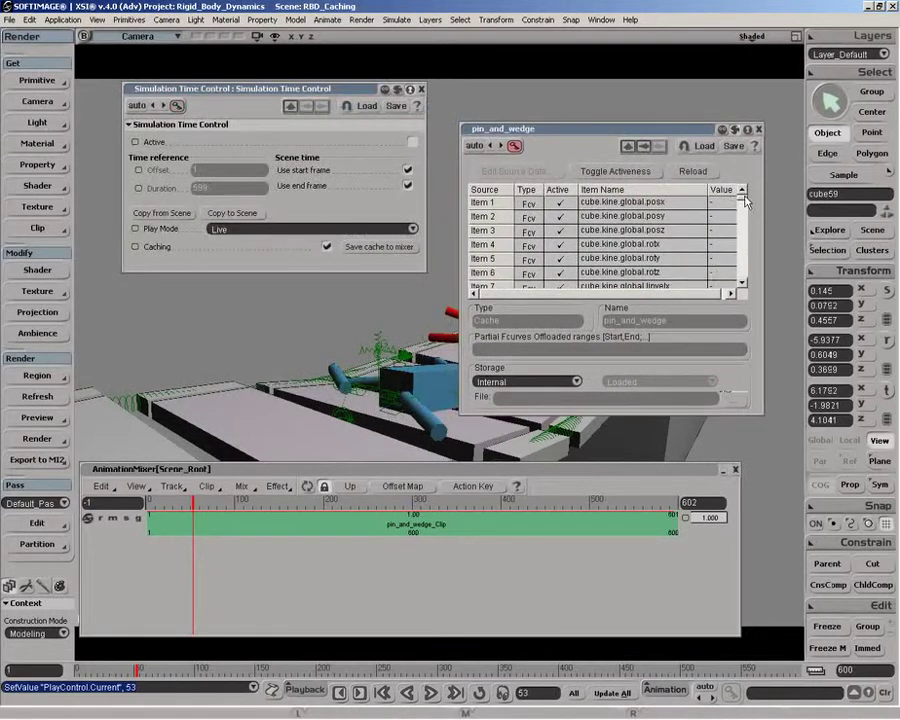
pyautogui.moveTo(745, 205)
pyautogui.mouseDown()
pyautogui.moveTo(745, 282)
pyautogui.moveTo(758, 202)
pyautogui.mouseUp()
pyautogui.moveTo(743, 204)
pyautogui.mouseDown()
pyautogui.moveTo(743, 264)
pyautogui.moveTo(743, 204)
pyautogui.mouseUp()
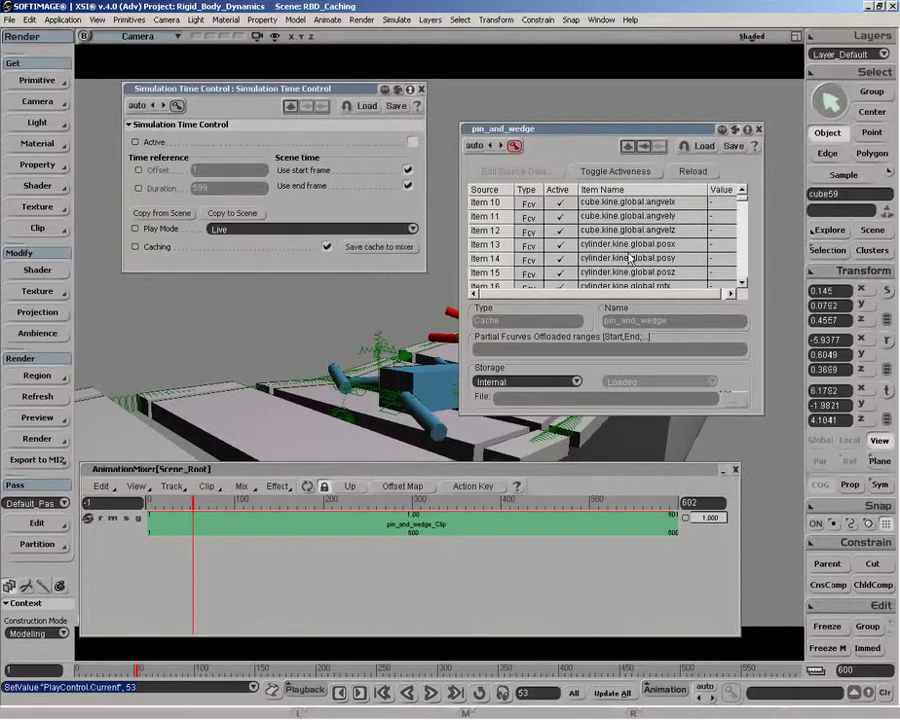
pyautogui.moveTo(743, 205); pyautogui.dragTo(743, 199)
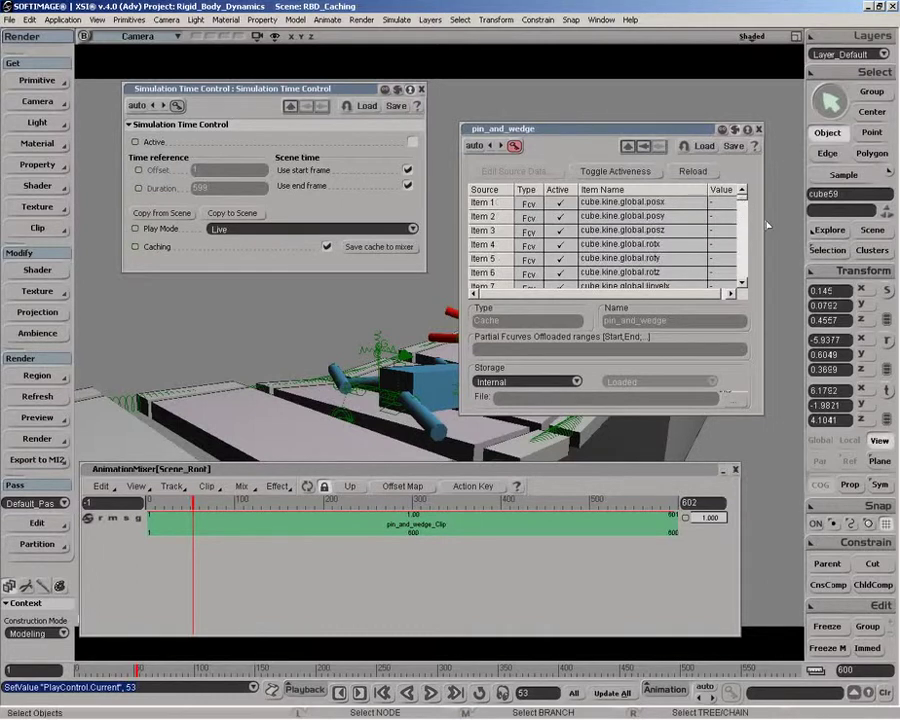
pyautogui.click(758, 129)
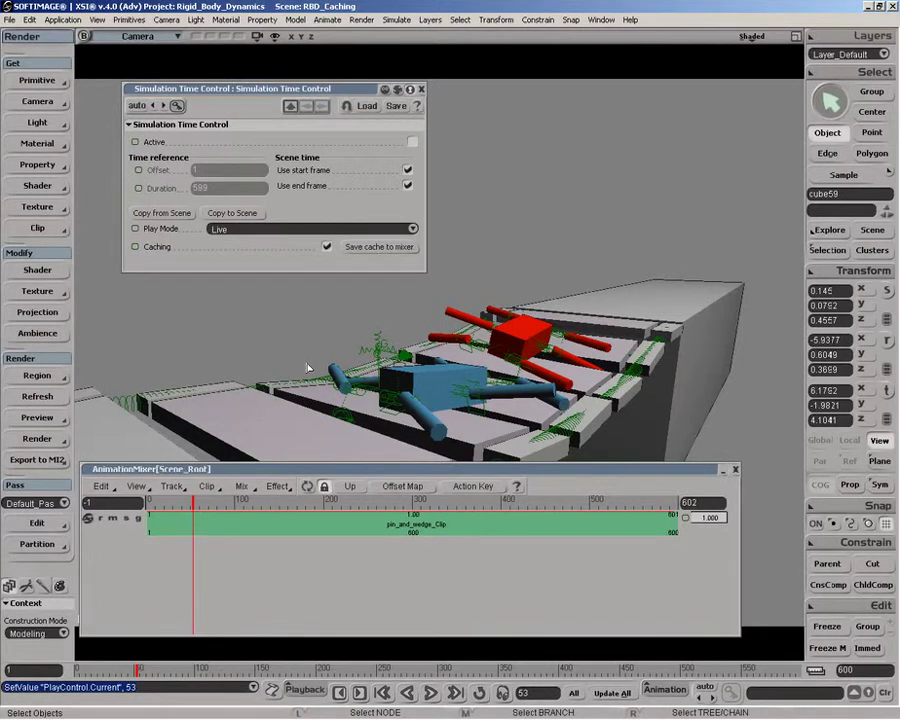
# Step: Mute the mixer track that holds the pin_and_wedge clip
pyautogui.click(113, 519)
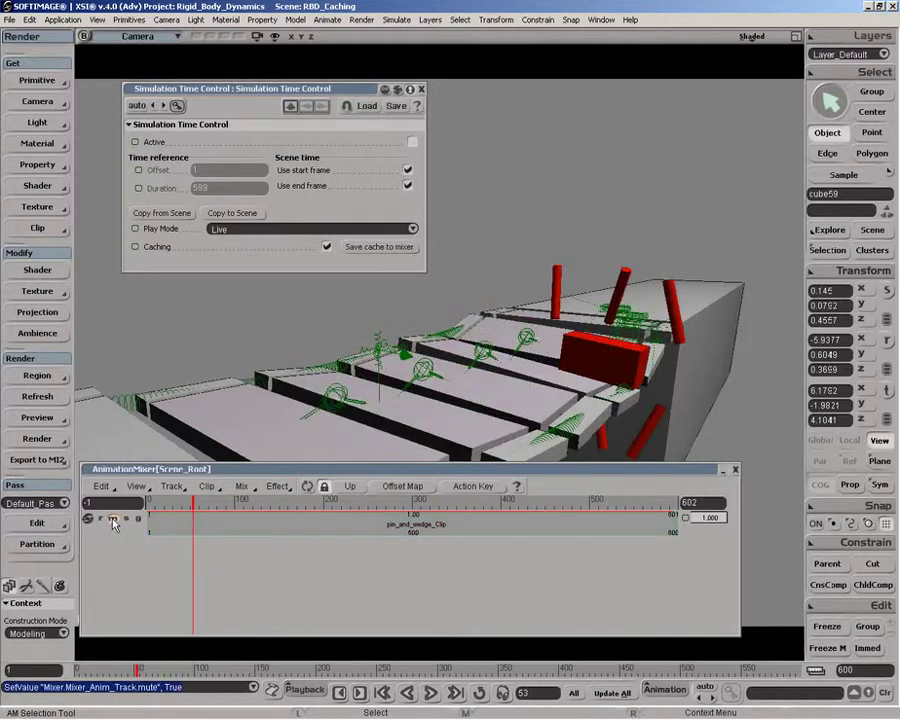
# Step: Reactivate the simulation, return to frame 1 and move the Animation Mixer window out of the way
pyautogui.click(413, 143)
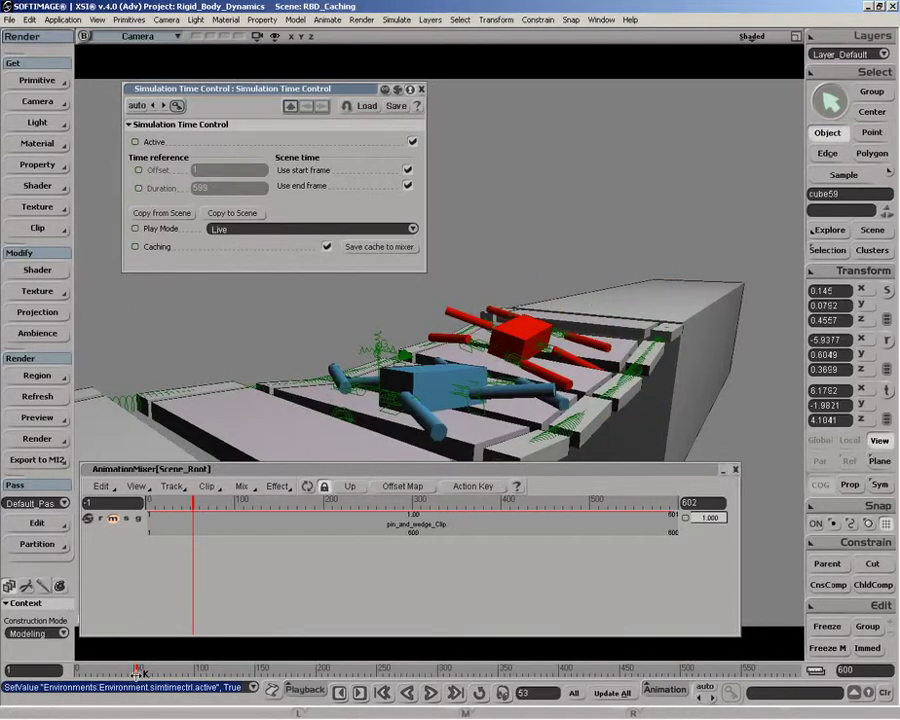
pyautogui.click(88, 672)
pyautogui.moveTo(86, 674); pyautogui.dragTo(68, 671)
pyautogui.moveTo(386, 472); pyautogui.dragTo(292, 546)
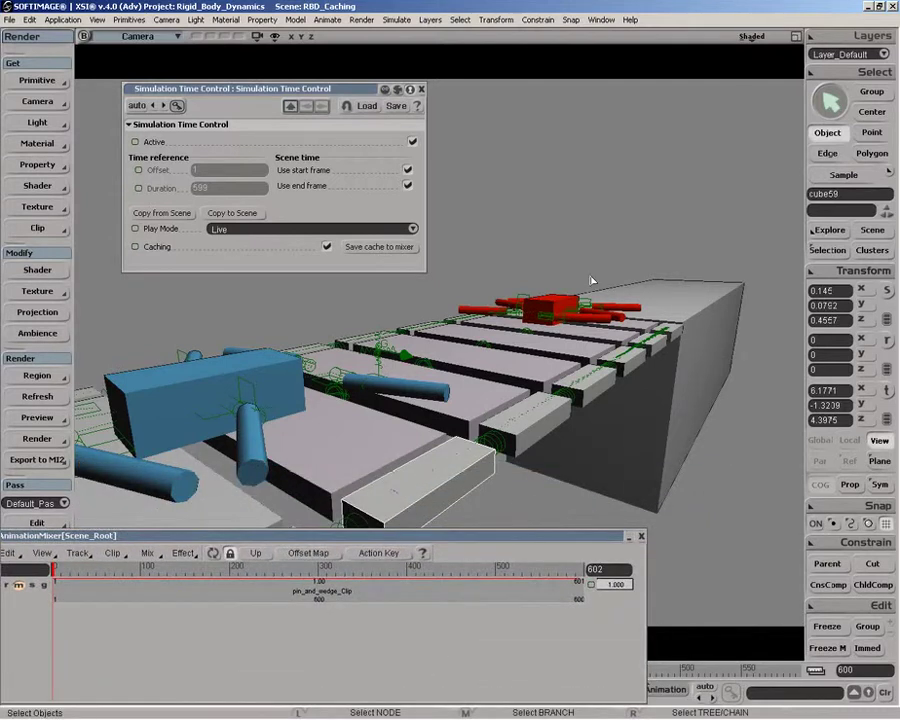
# Step: Open an explorer showing the whole scene root and select the constraints Spring through Spring11
pyautogui.press('8')
pyautogui.middleClick(457, 77)
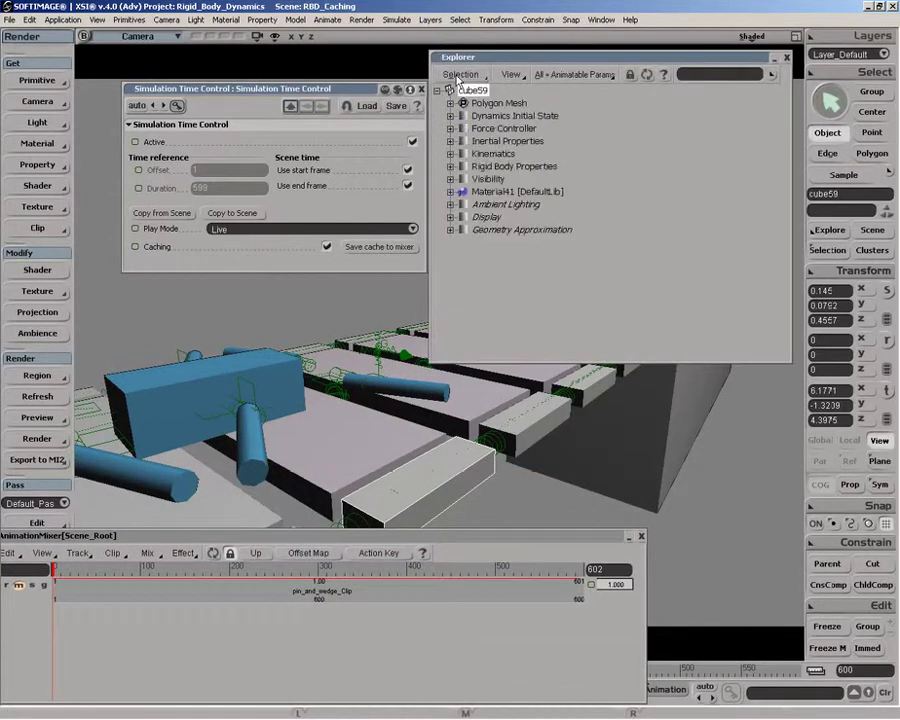
pyautogui.click(457, 77)
pyautogui.click(472, 138)
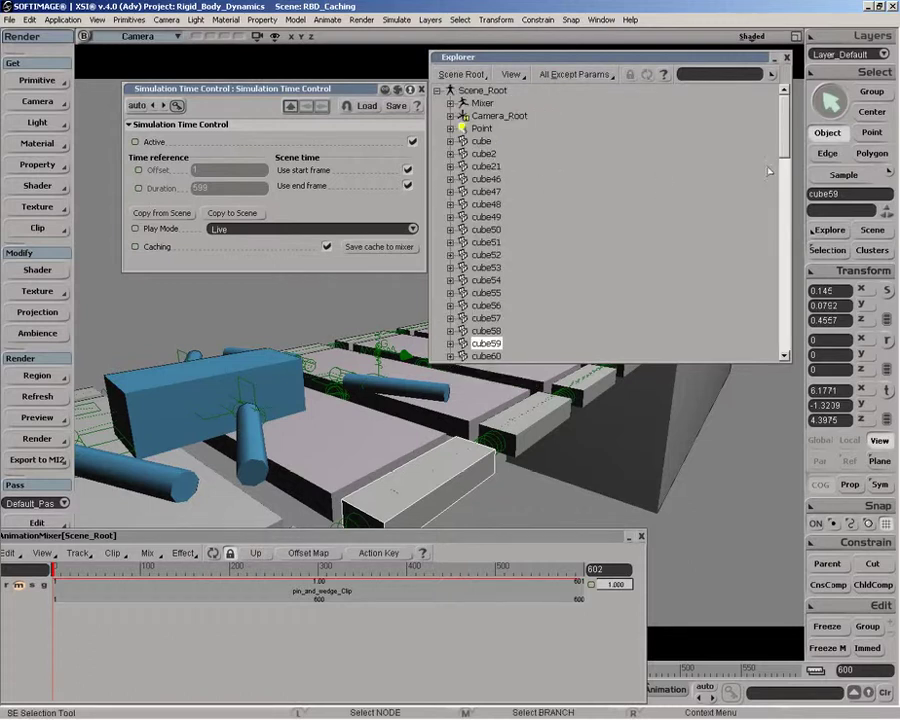
pyautogui.scroll(-10, 551, 260)
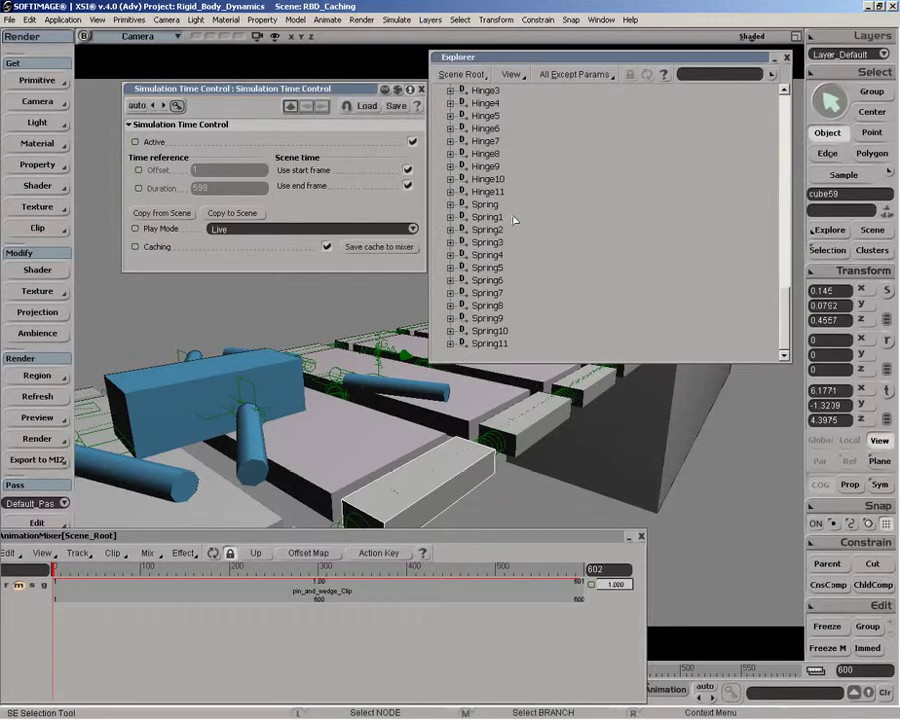
pyautogui.click(485, 205)
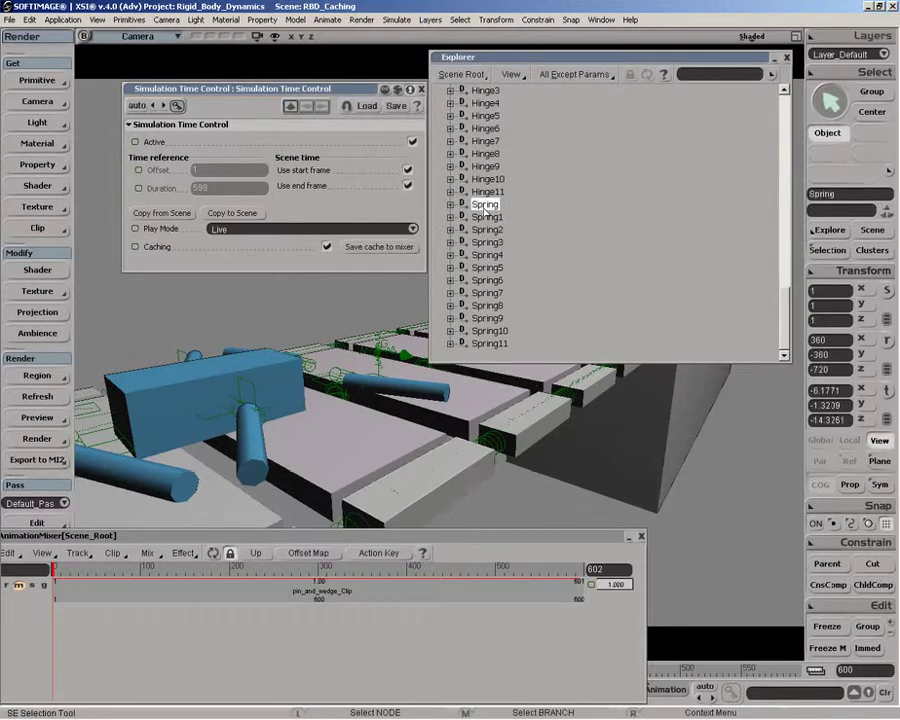
pyautogui.keyDown('shift'); pyautogui.click(488, 344); pyautogui.keyUp('shift')
# Step: Set the Spring (Kp) value of all selected spring constraints to 500 and close their properties
pyautogui.press('Return')
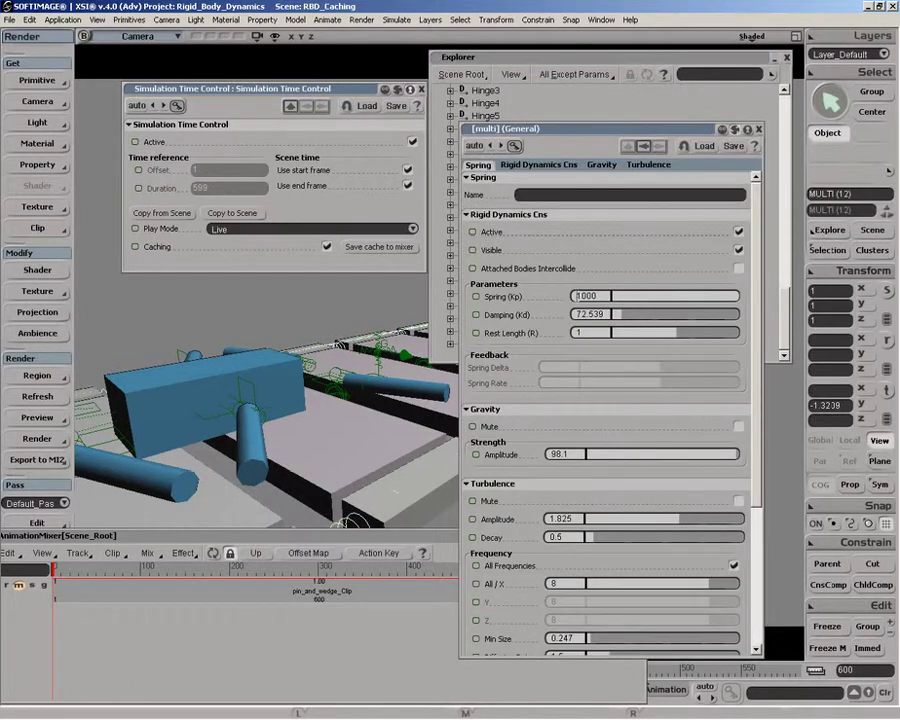
pyautogui.click(590, 296)
pyautogui.press('BackSpace')
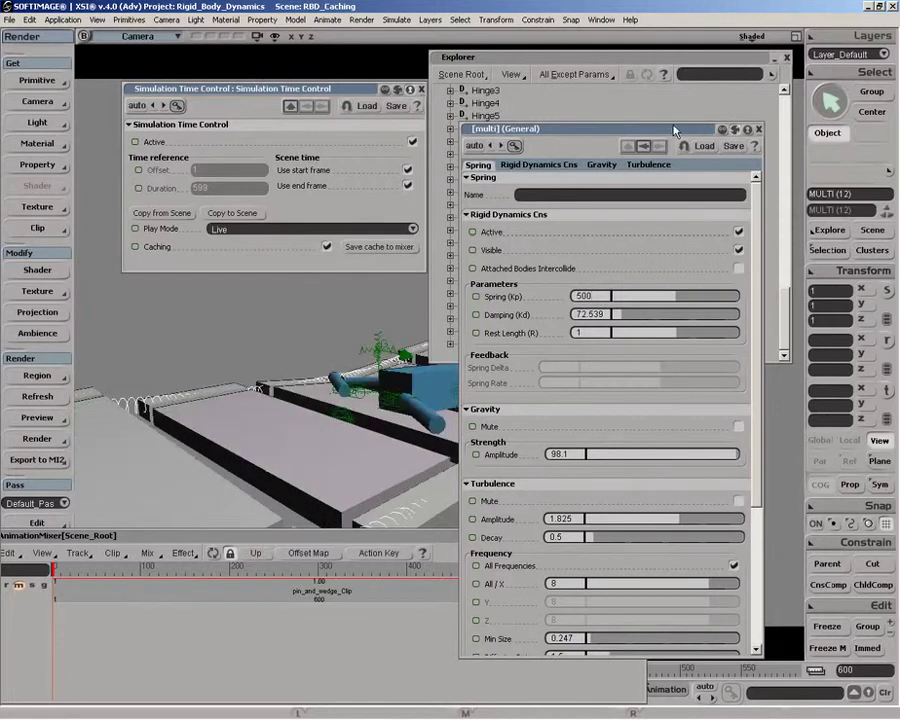
pyautogui.click(759, 130)
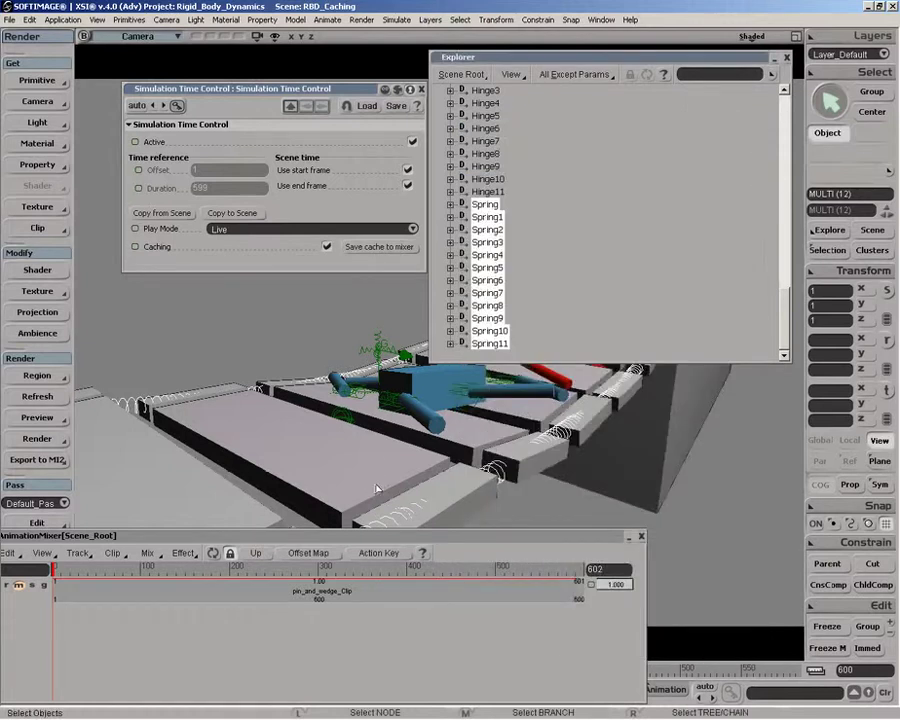
# Step: Run the simulation to frame 600 and save its cache to the mixer as springy with the clip added
pyautogui.moveTo(376, 538); pyautogui.dragTo(496, 466)
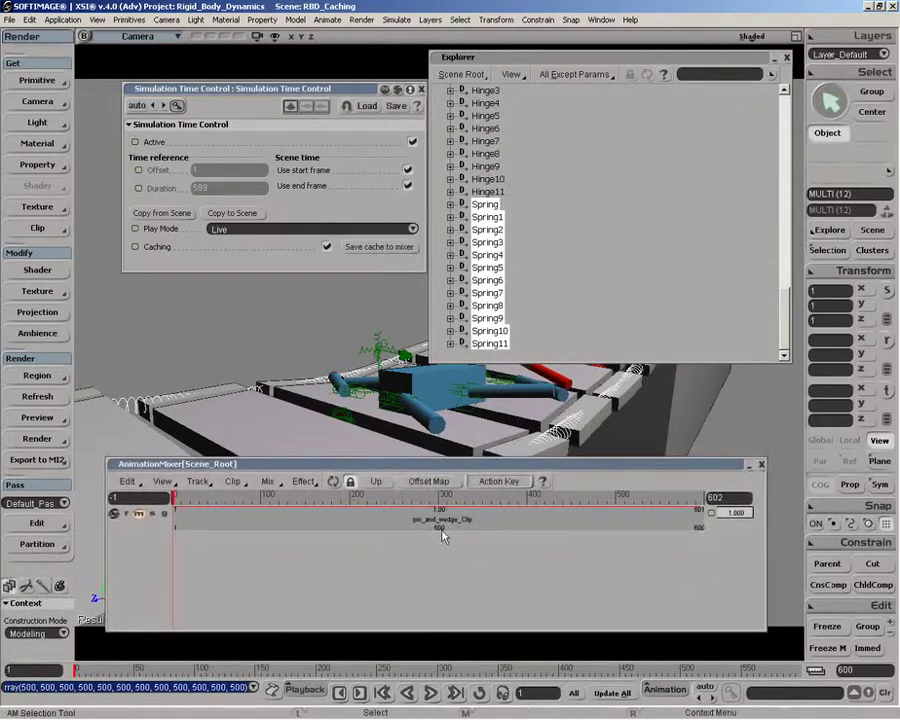
pyautogui.click(455, 693)
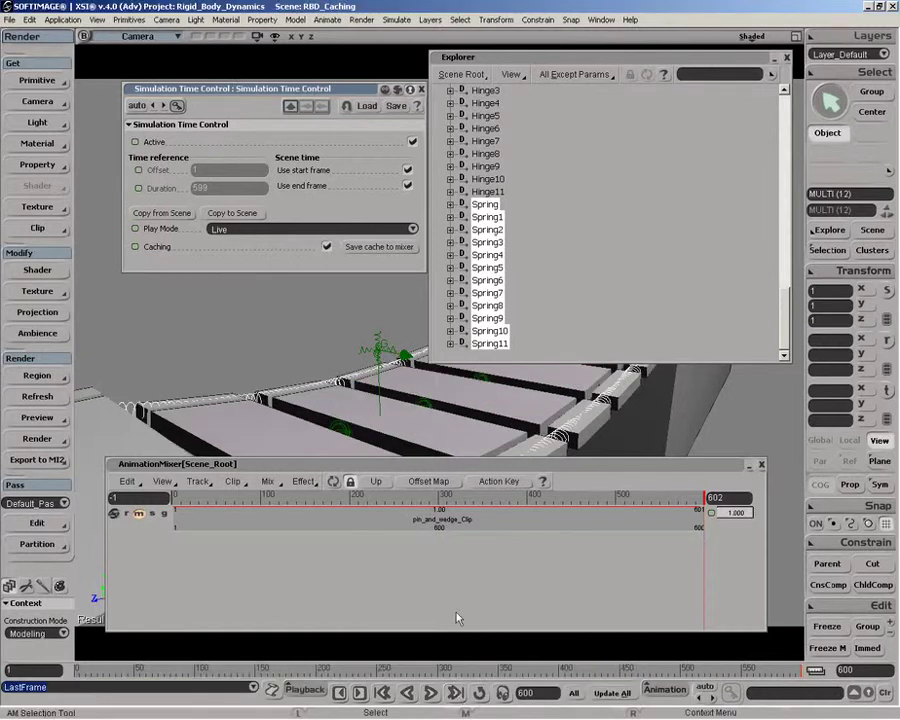
pyautogui.click(380, 246)
pyautogui.doubleClick(438, 271)
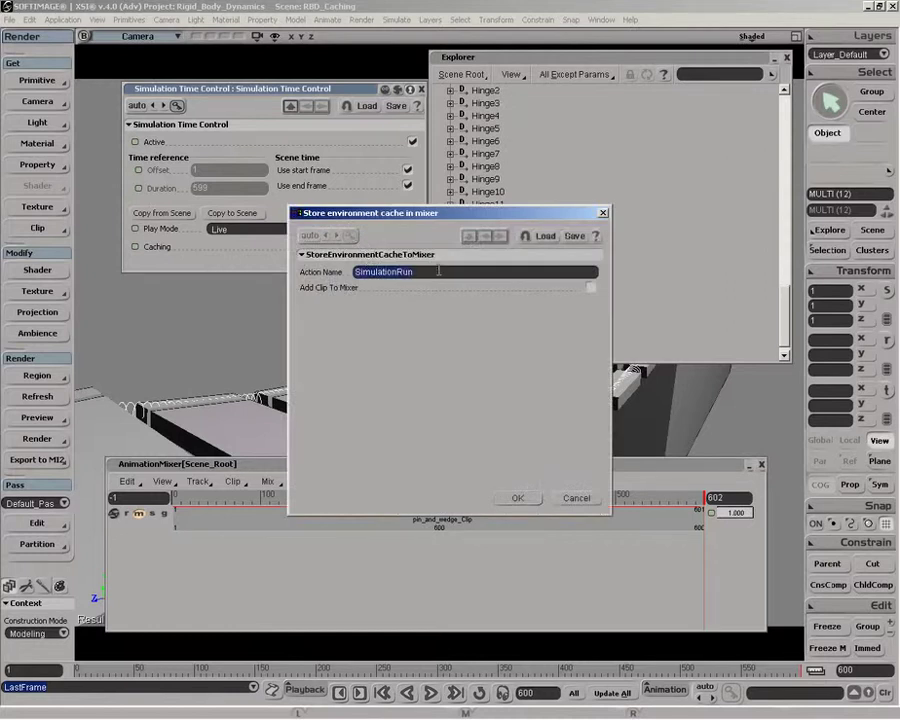
pyautogui.press('BackSpace')
pyautogui.click(590, 287)
pyautogui.click(515, 498)
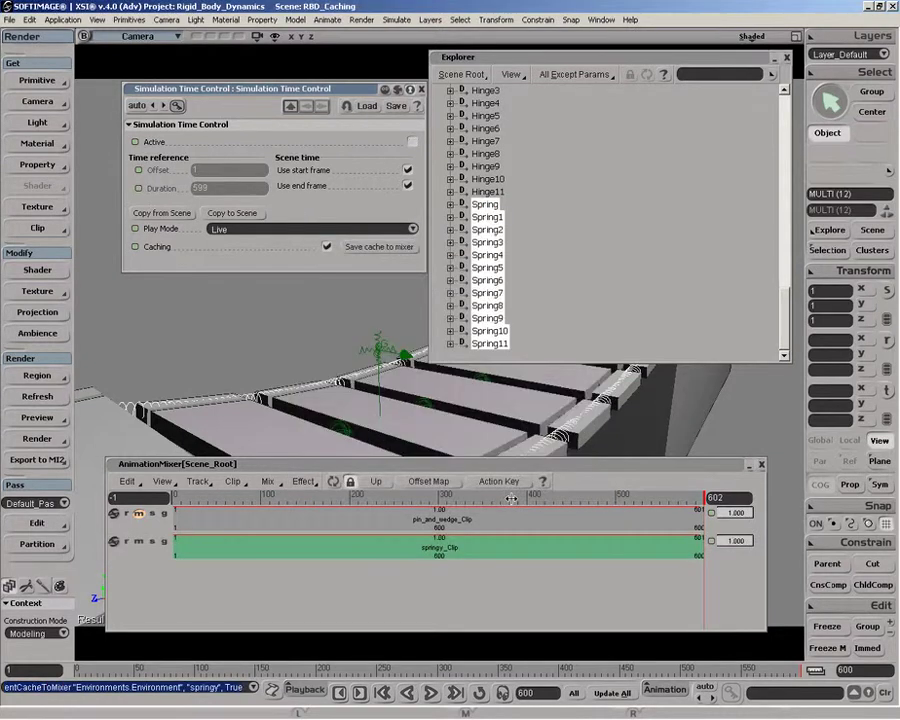
# Step: Close the explorer, scrub the springy clip to frame 54 and mute its mixer track
pyautogui.click(787, 58)
pyautogui.moveTo(661, 499); pyautogui.dragTo(219, 512)
pyautogui.click(139, 541)
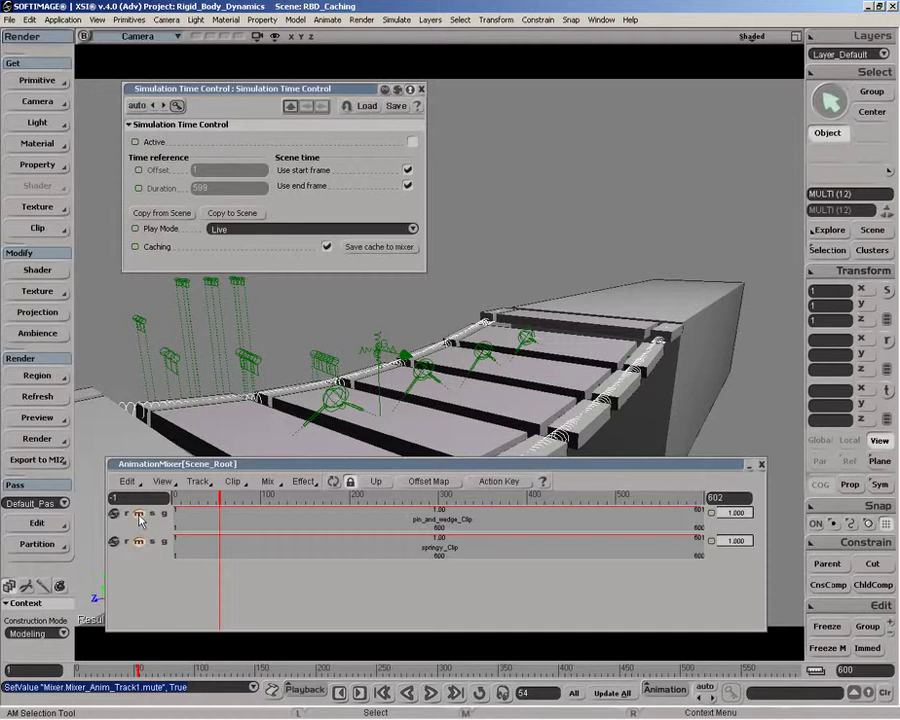
# Step: Unmute the pin_and_wedge track and scrub through its cached clip to frame 126
pyautogui.click(139, 513)
pyautogui.moveTo(200, 497); pyautogui.dragTo(222, 507)
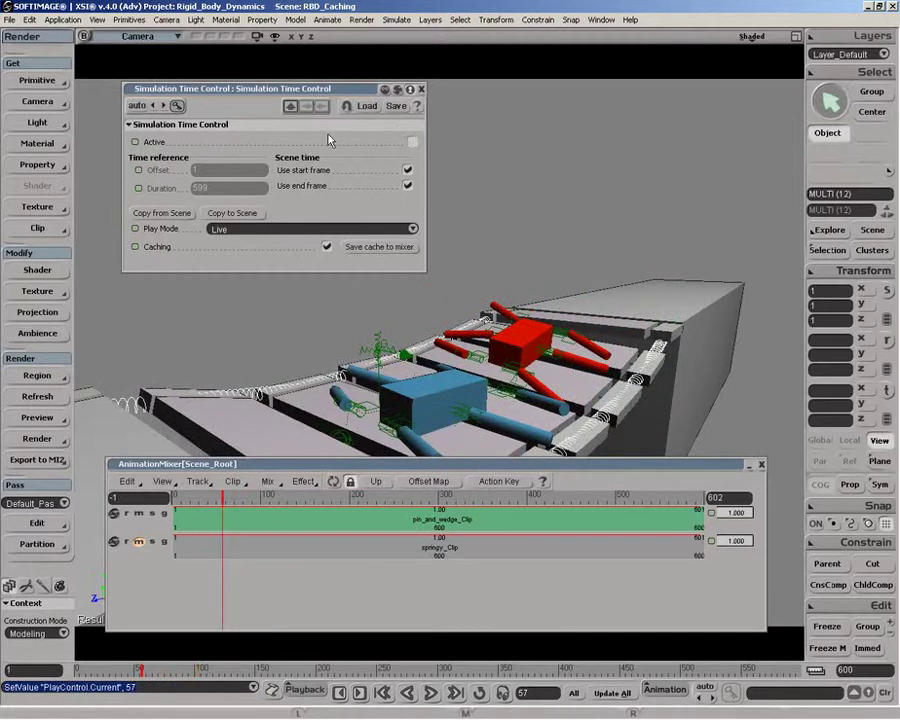
pyautogui.click(326, 246)
pyautogui.click(187, 499)
pyautogui.moveTo(187, 499); pyautogui.dragTo(283, 499)
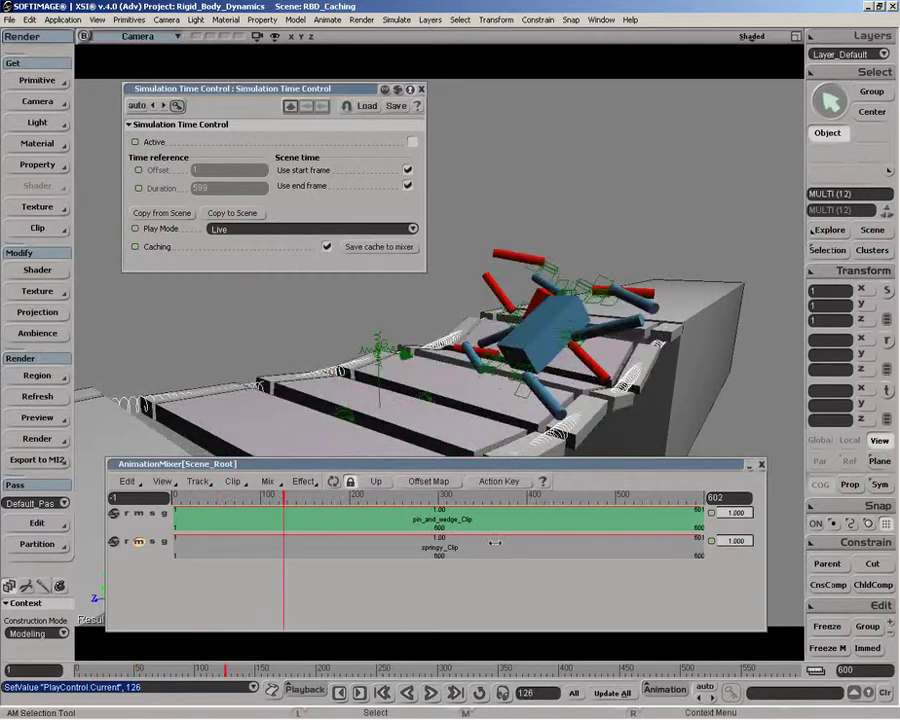
# Step: Unmute the springy track, lower its mix weight to 0.360 and scrub the blended clips to frame 111
pyautogui.click(138, 541)
pyautogui.moveTo(750, 542); pyautogui.dragTo(730, 542)
pyautogui.moveTo(289, 499); pyautogui.dragTo(271, 508)
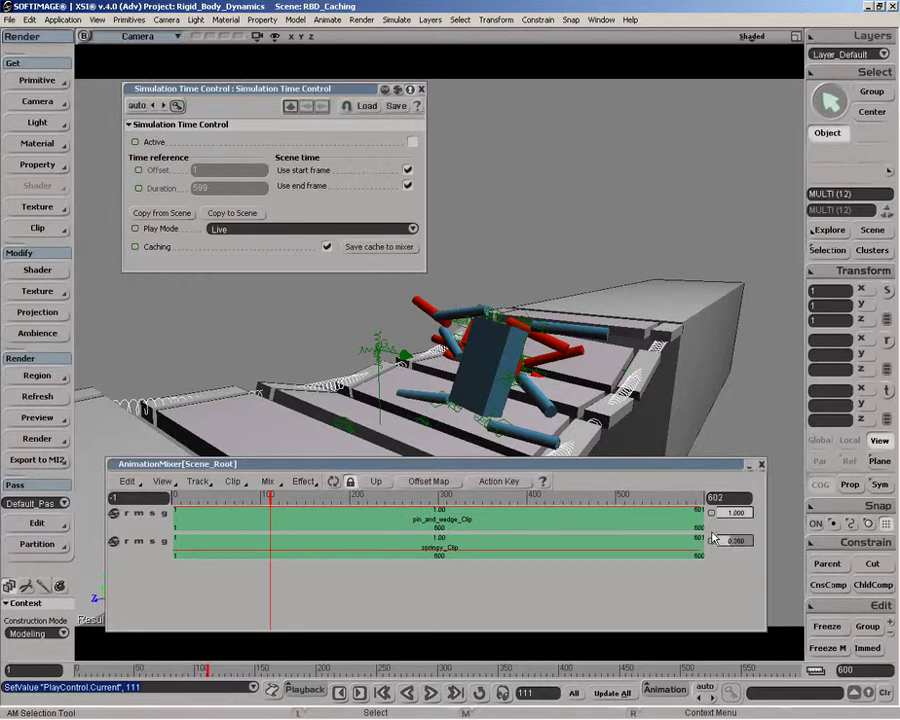
# Step: Raise the springy track's mix weight to 1.000 and scrub the equally blended clips to frame 103
pyautogui.moveTo(273, 498); pyautogui.dragTo(248, 498)
pyautogui.moveTo(738, 538); pyautogui.dragTo(760, 540)
pyautogui.moveTo(248, 498); pyautogui.dragTo(263, 498)
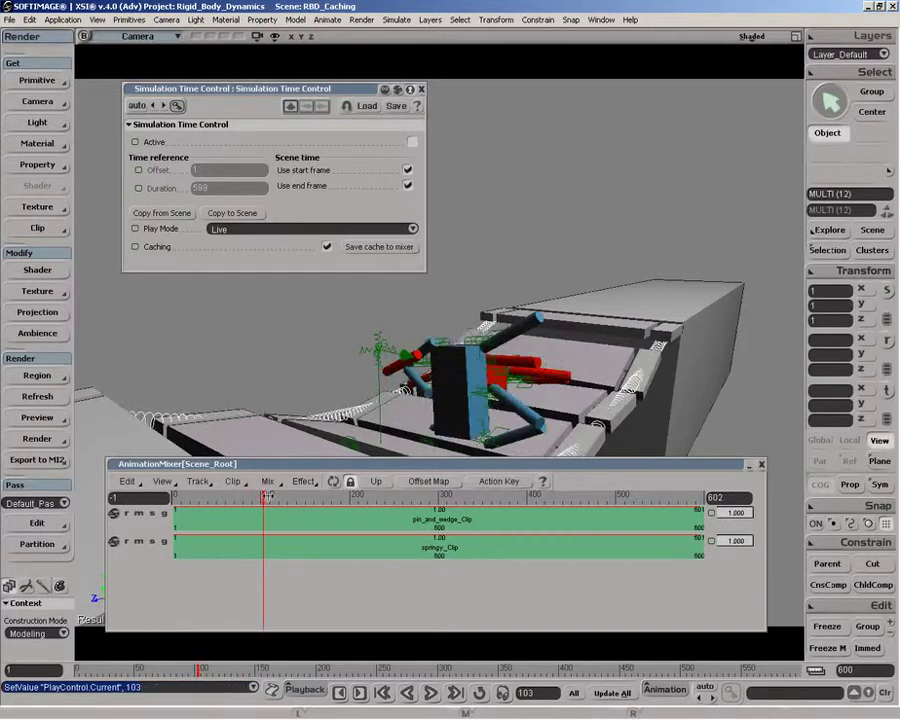